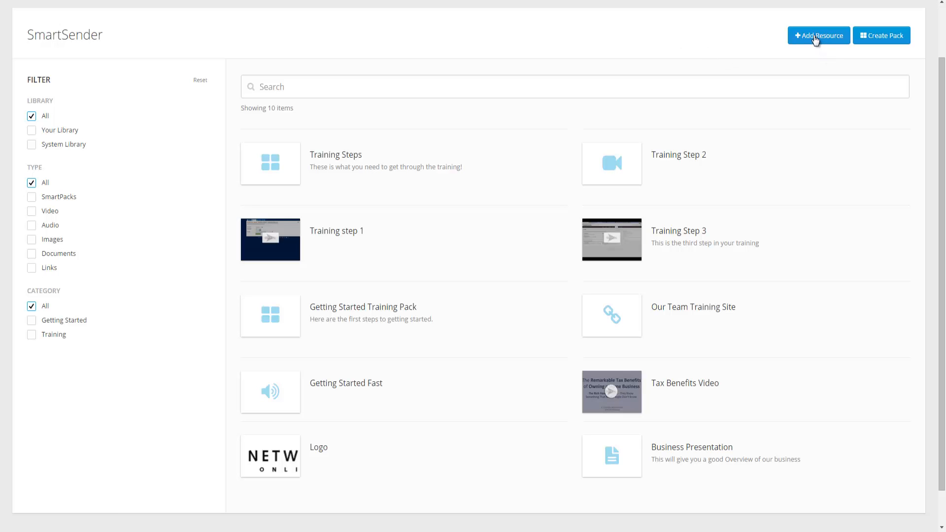
# Step: Start adding a video resource, check the list of available videos, and open the Video Creator to add a new one
pyautogui.click(816, 36)
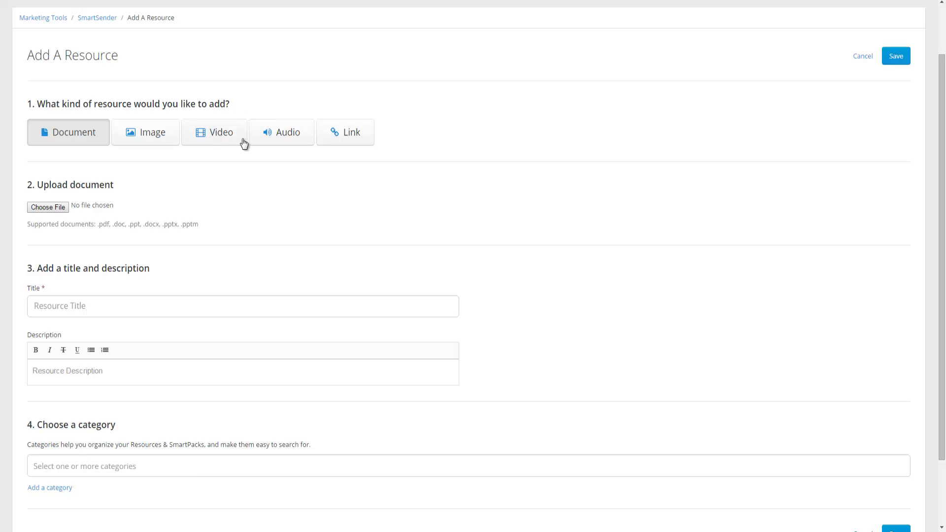
pyautogui.click(215, 135)
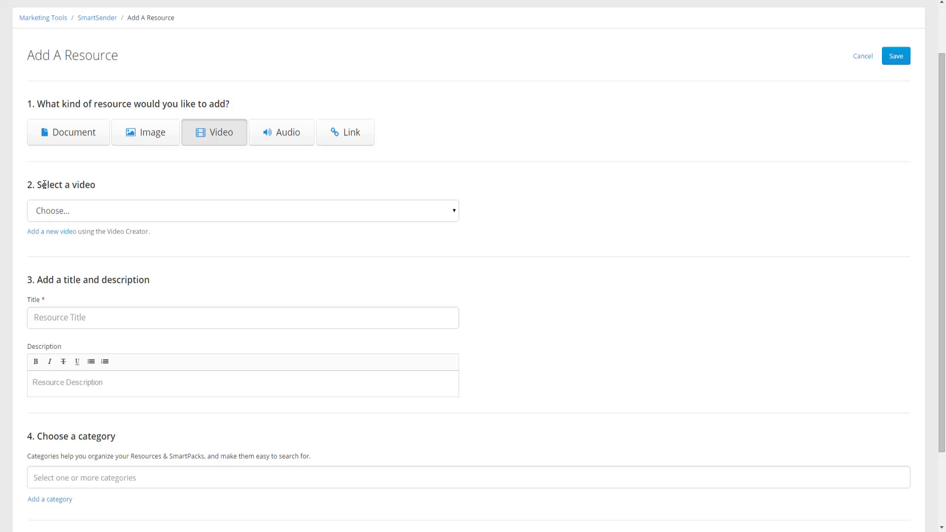
pyautogui.click(98, 209)
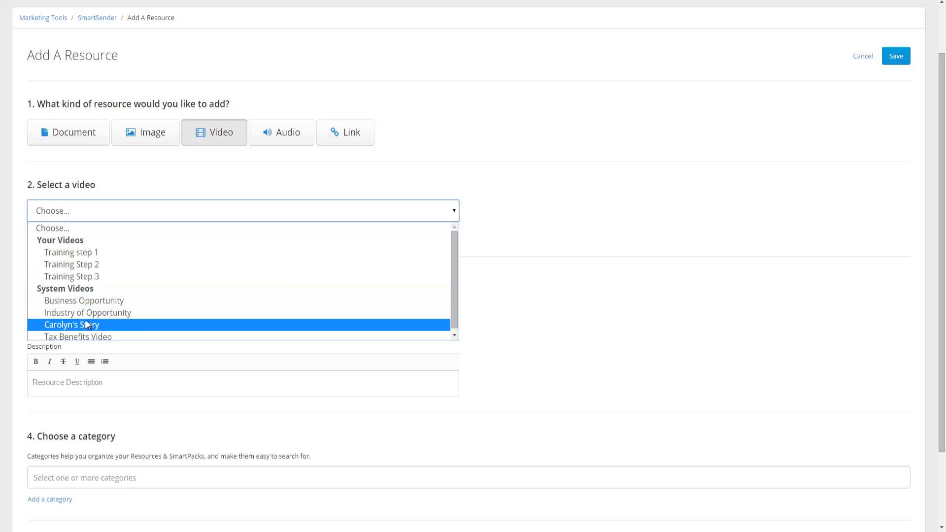
pyautogui.click(115, 180)
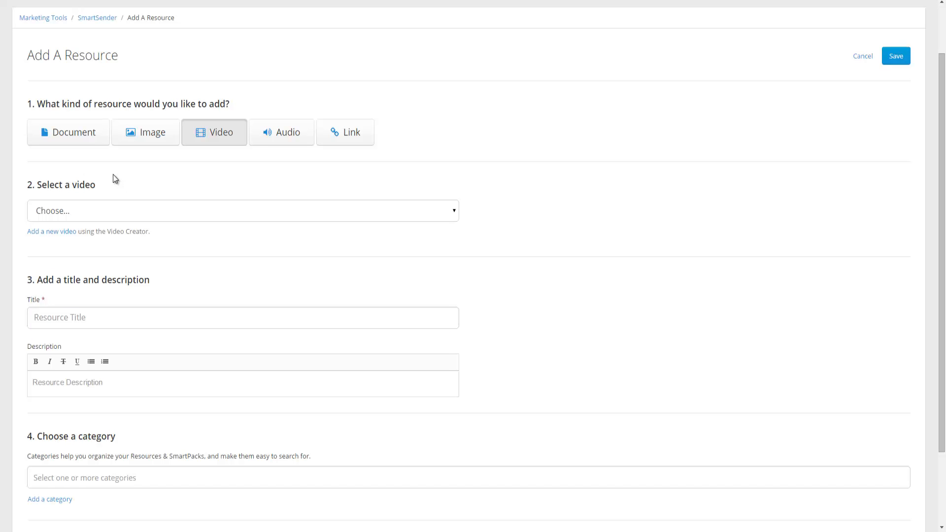
pyautogui.click(54, 239)
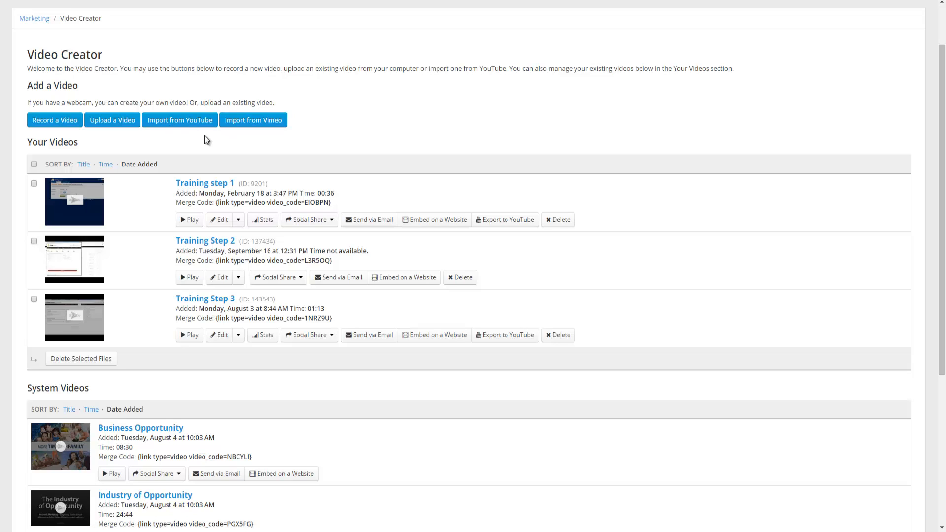
# Step: Upload the "1 Minute Presentation" video file with the title "Training 4"
pyautogui.click(108, 125)
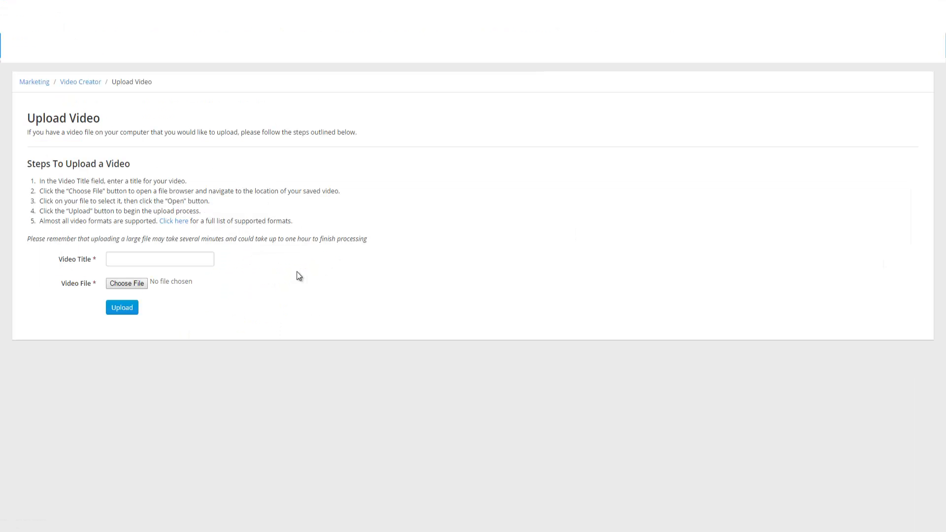
pyautogui.click(195, 260)
pyautogui.write('Training 4')
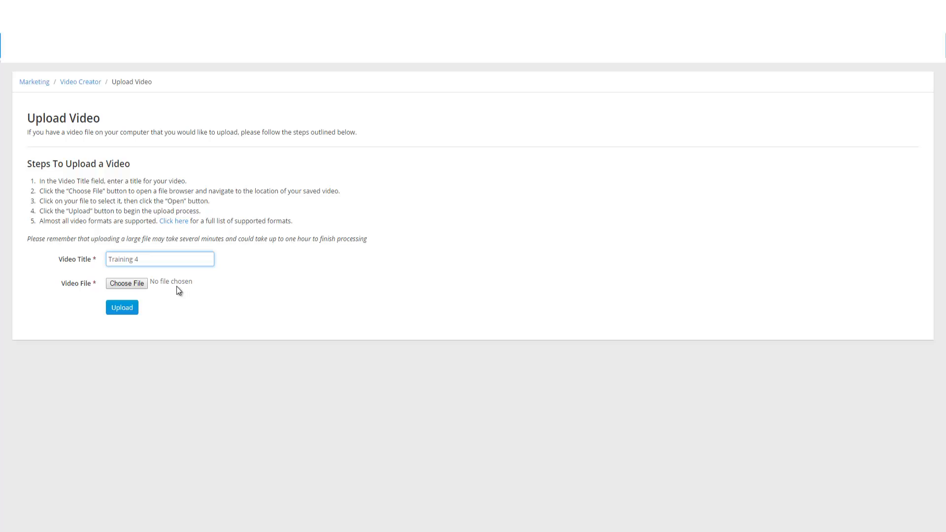
pyautogui.click(123, 286)
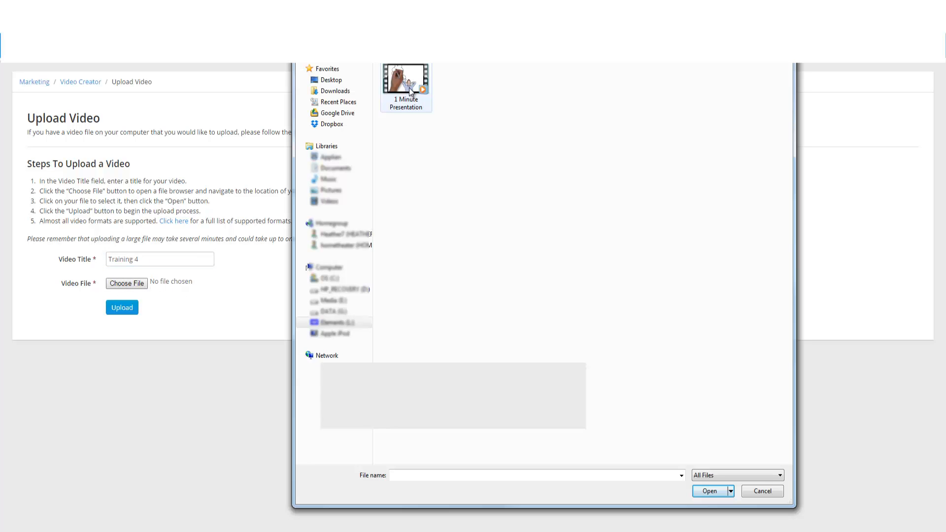
pyautogui.doubleClick(410, 88)
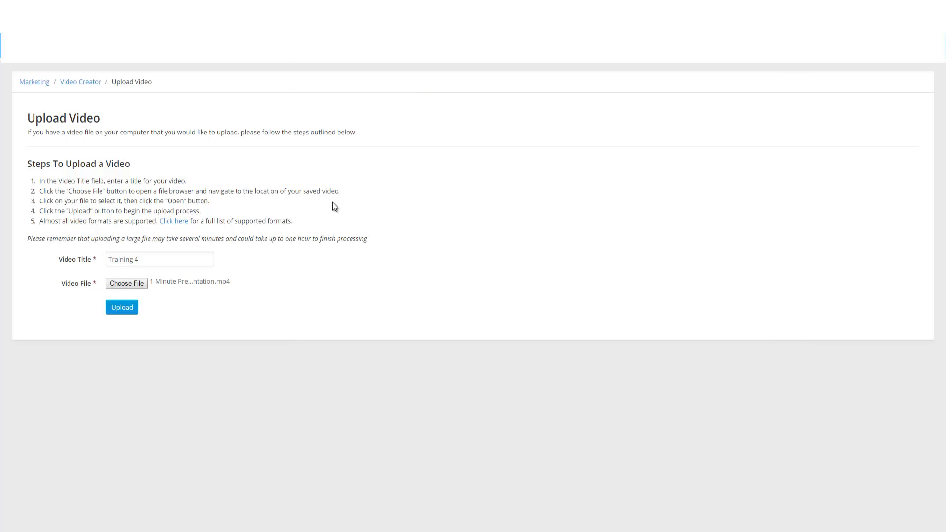
pyautogui.click(121, 312)
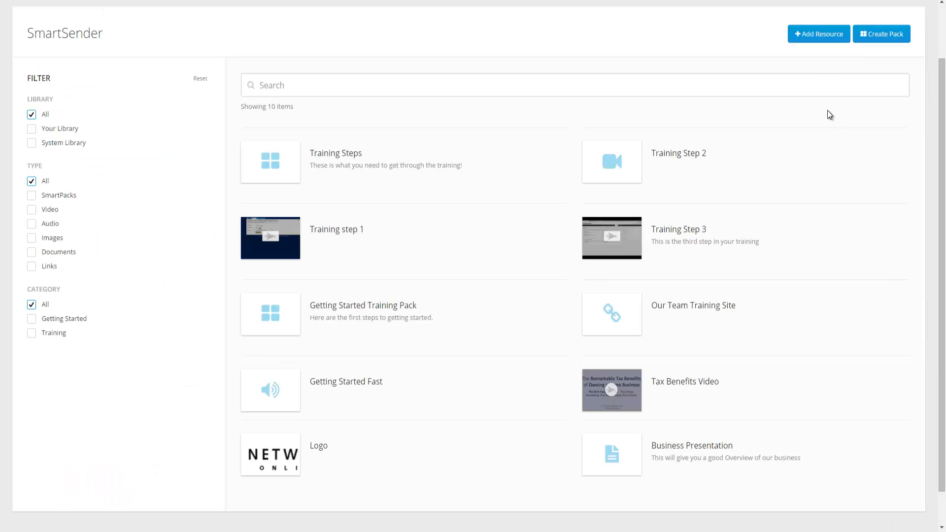
# Step: Start a new video resource in SmartSender and select the Training 4 video for it
pyautogui.click(821, 35)
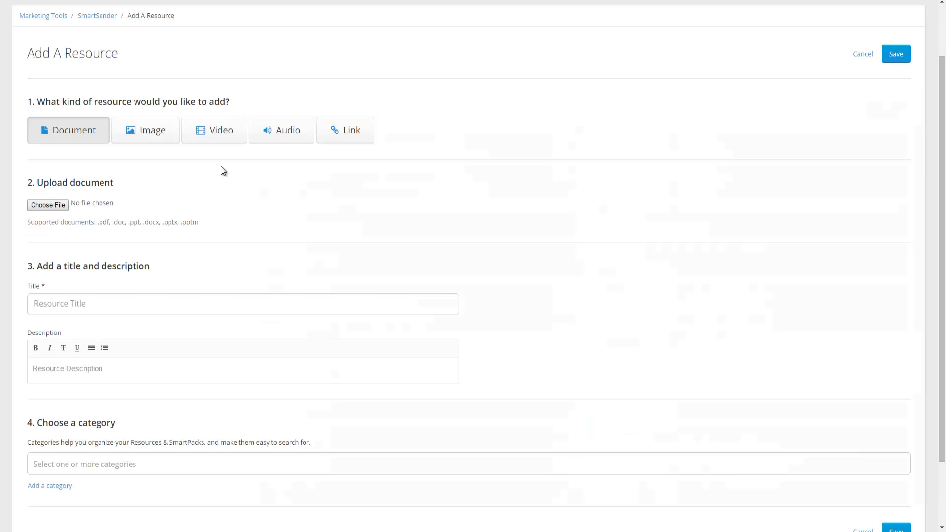
pyautogui.click(210, 140)
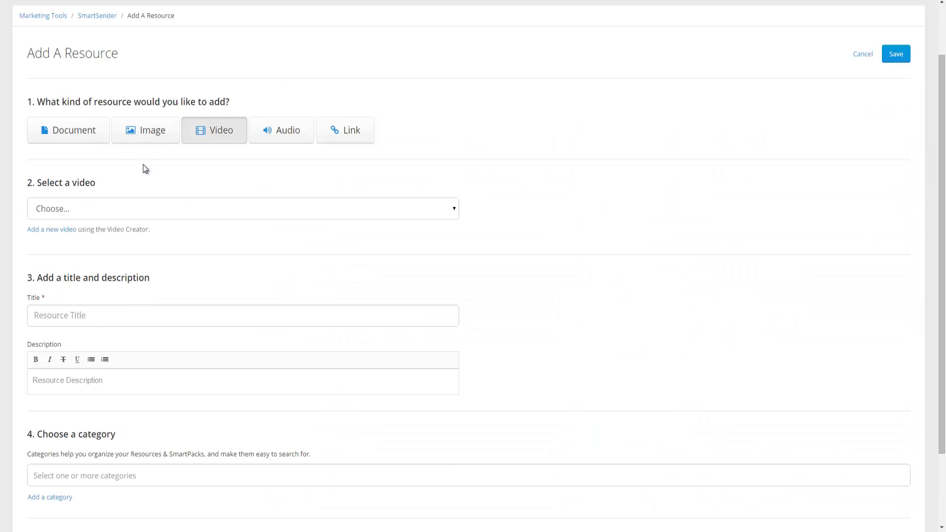
pyautogui.click(109, 212)
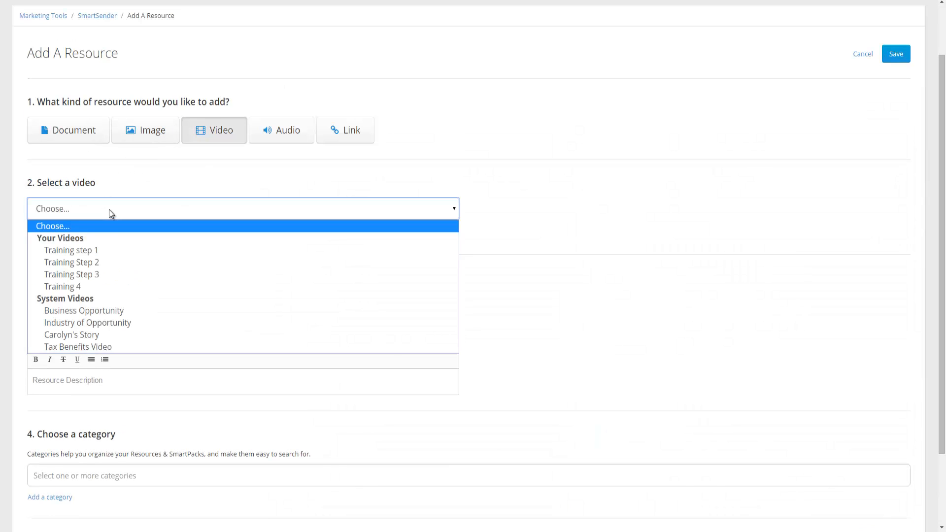
pyautogui.click(79, 286)
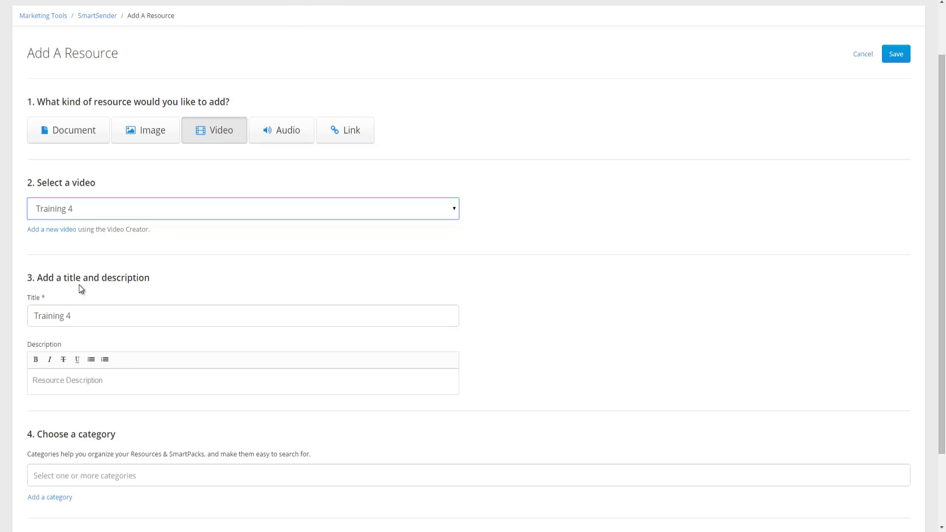
# Step: Create a new category named "Animation" for the Training 4 resource
pyautogui.scroll(-2, 427, 239)
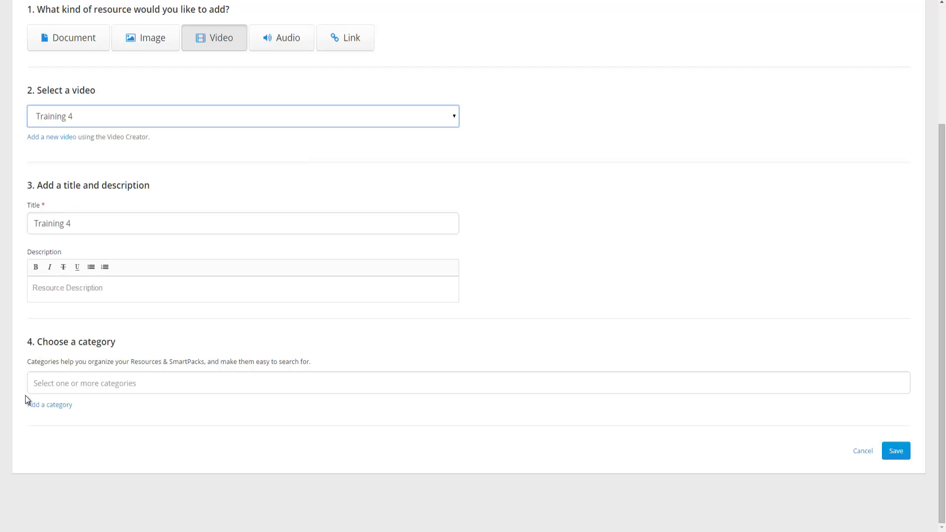
pyautogui.click(51, 407)
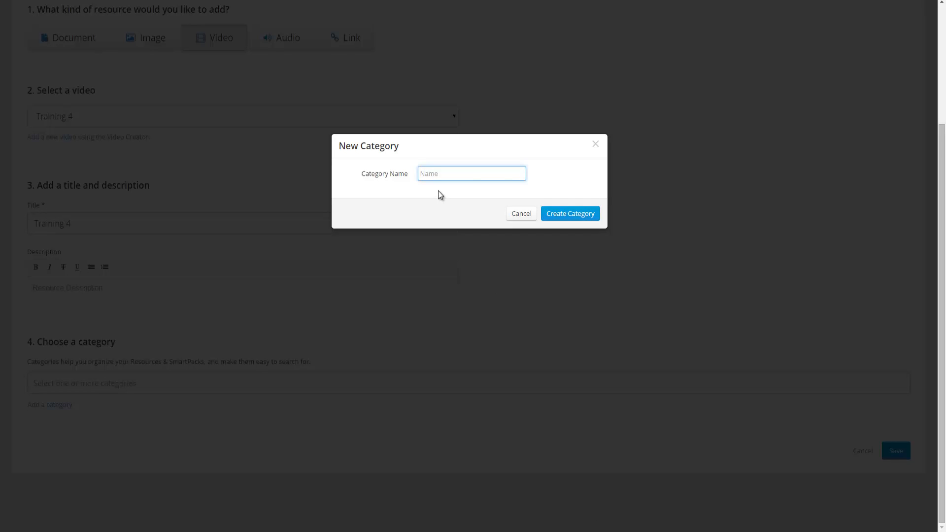
pyautogui.write('Animation')
pyautogui.click(564, 217)
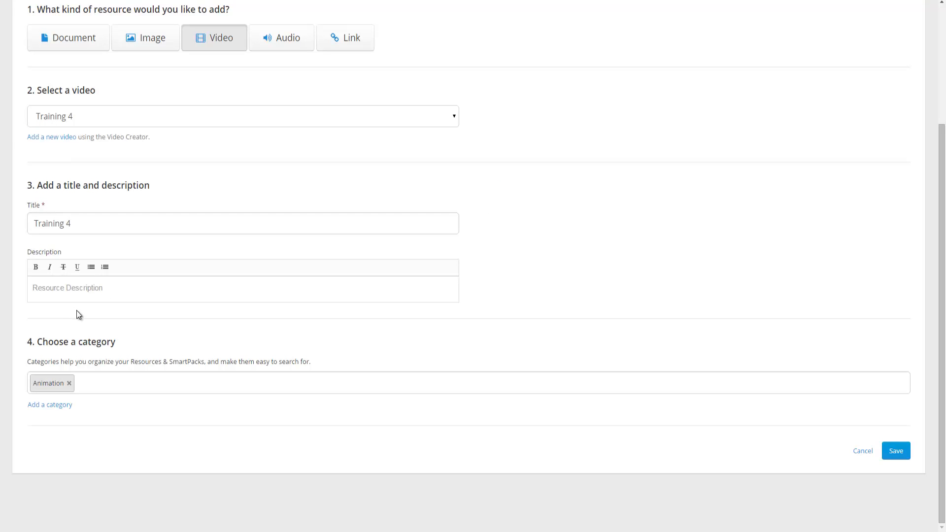
# Step: Add the existing Training category to the Training 4 resource as well and save the resource
pyautogui.click(87, 383)
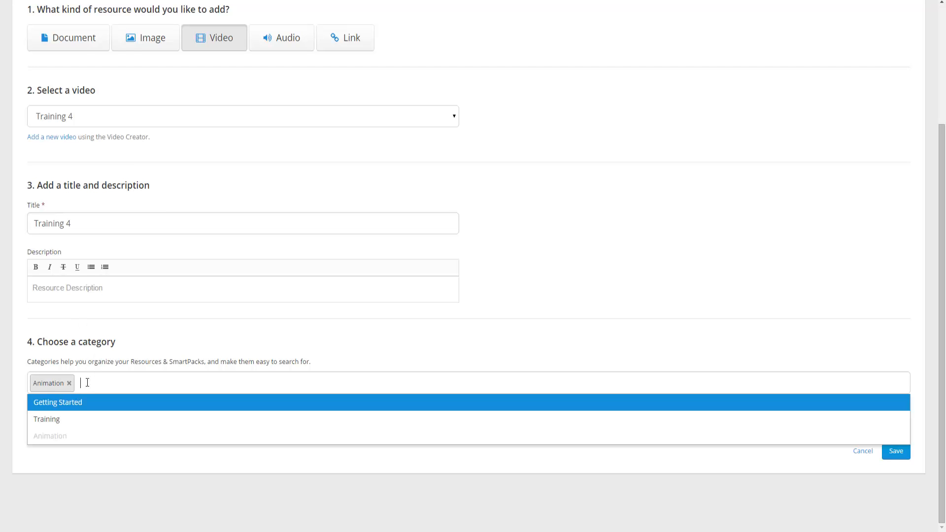
pyautogui.click(82, 420)
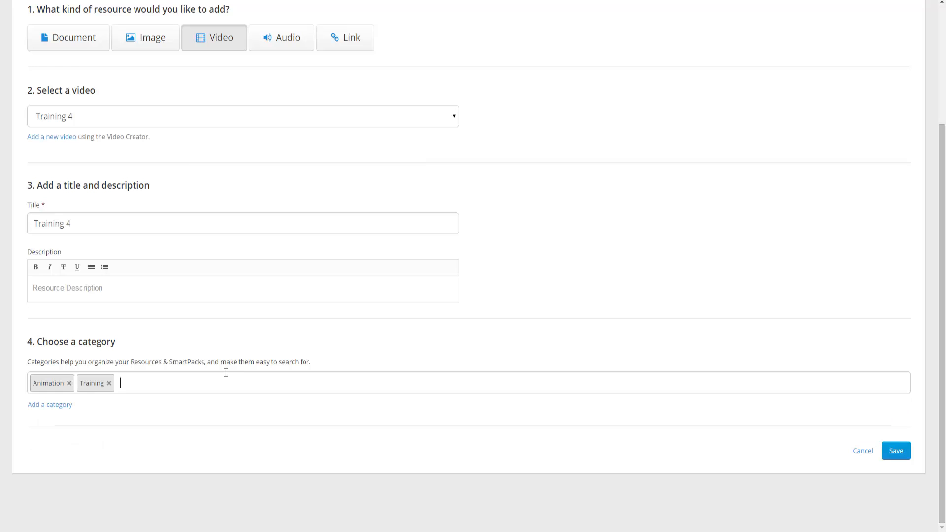
pyautogui.click(897, 457)
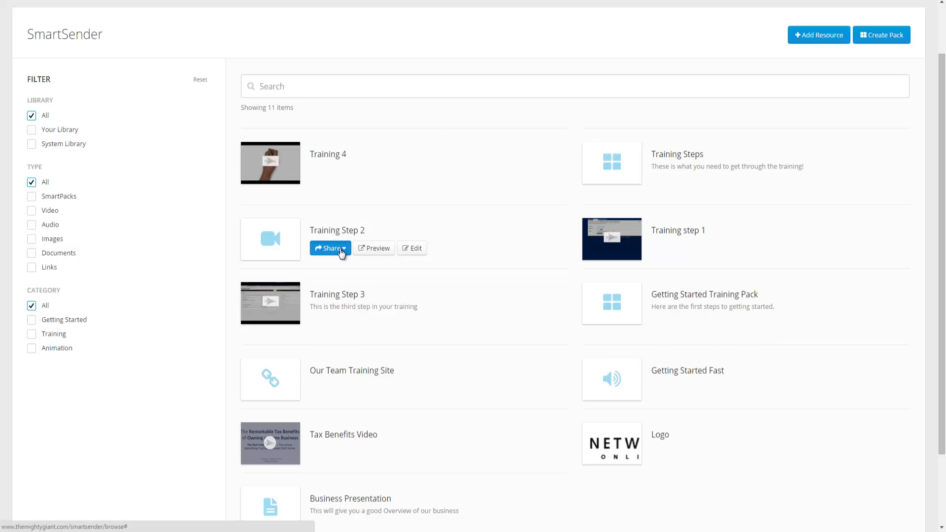
# Step: Check the sharing options of Training Step 2, and preview the Training 4 resource page before returning to the library
pyautogui.click(341, 251)
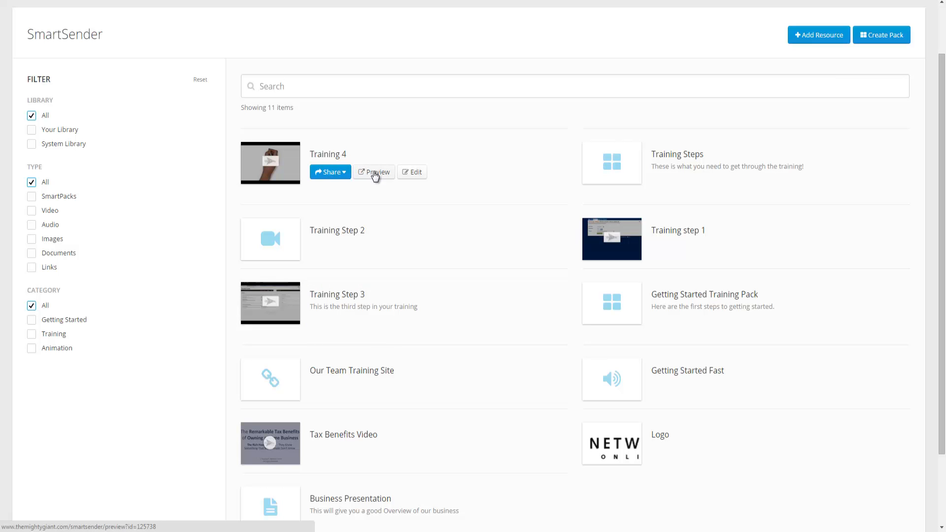
pyautogui.click(375, 172)
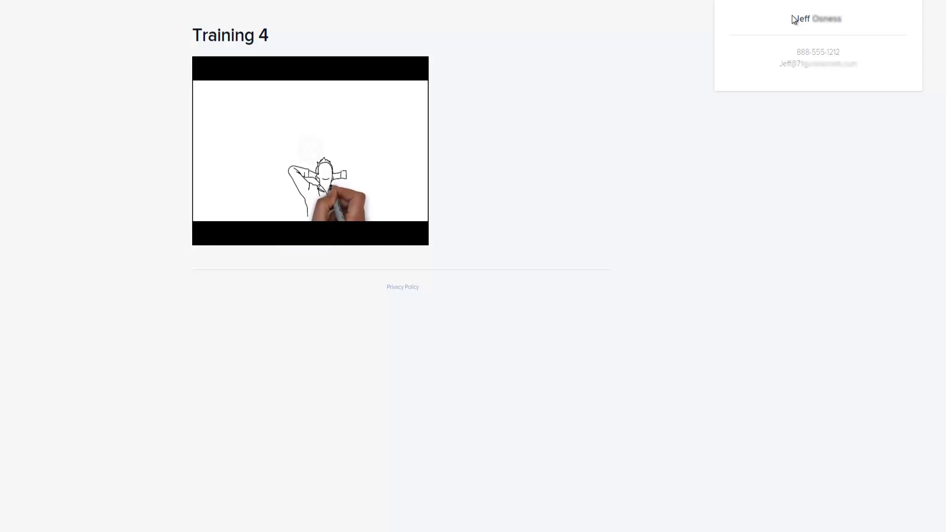
pyautogui.hotkey('ctrl', 'w')
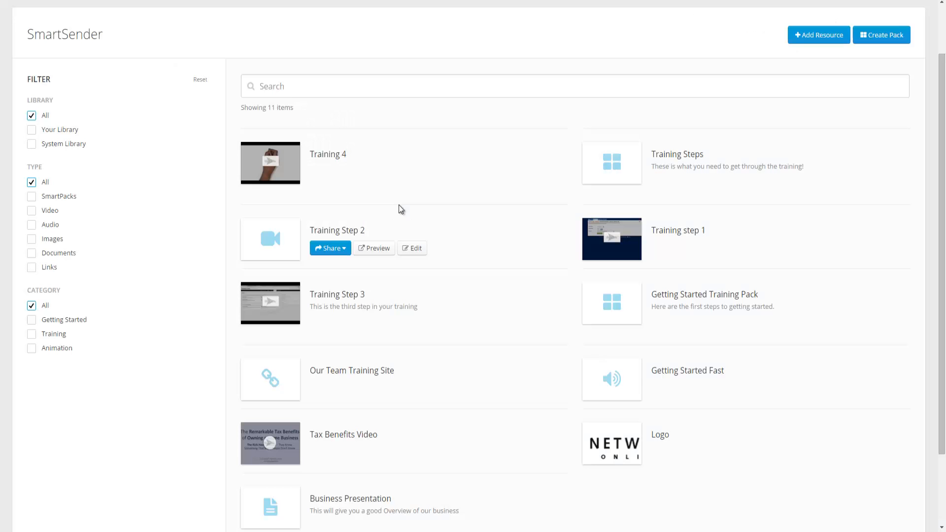
# Step: Give the Training 4 resource the description "Watch this final Training Video to get started FAST!!!", save it, and preview the result
pyautogui.moveTo(336, 158)
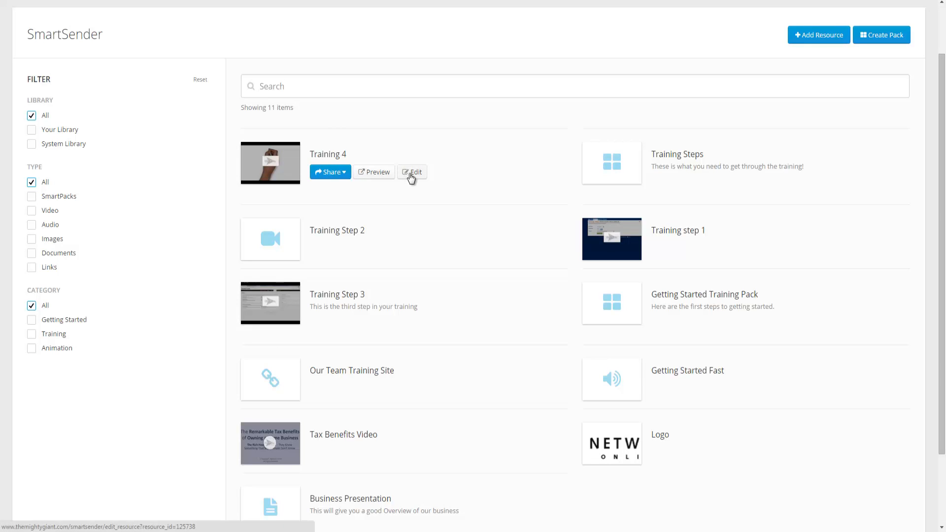
pyautogui.click(411, 176)
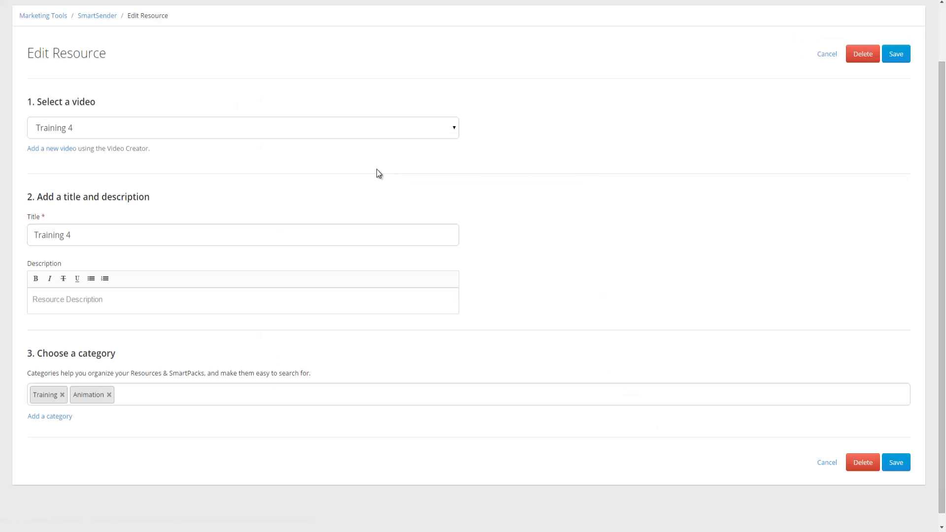
pyautogui.click(116, 306)
pyautogui.write('Watch this final Training Video to get started FAST!!!')
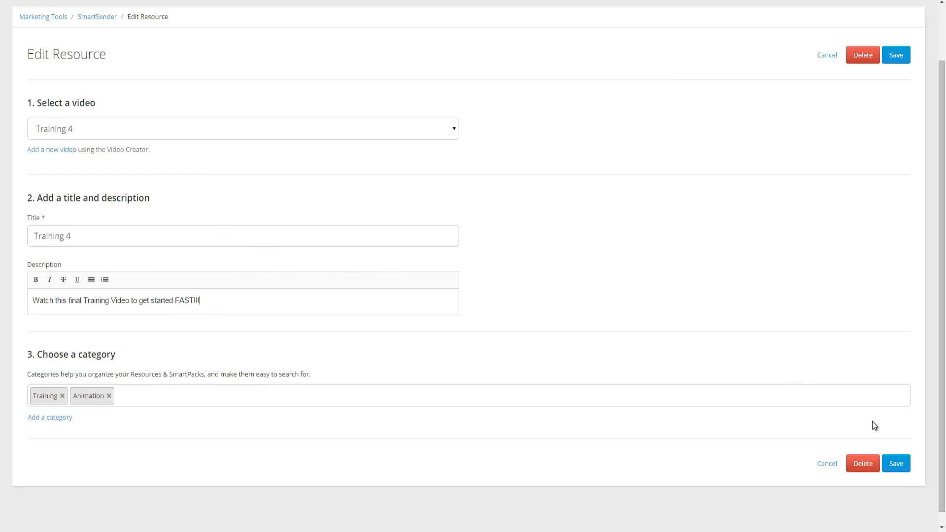
pyautogui.click(897, 464)
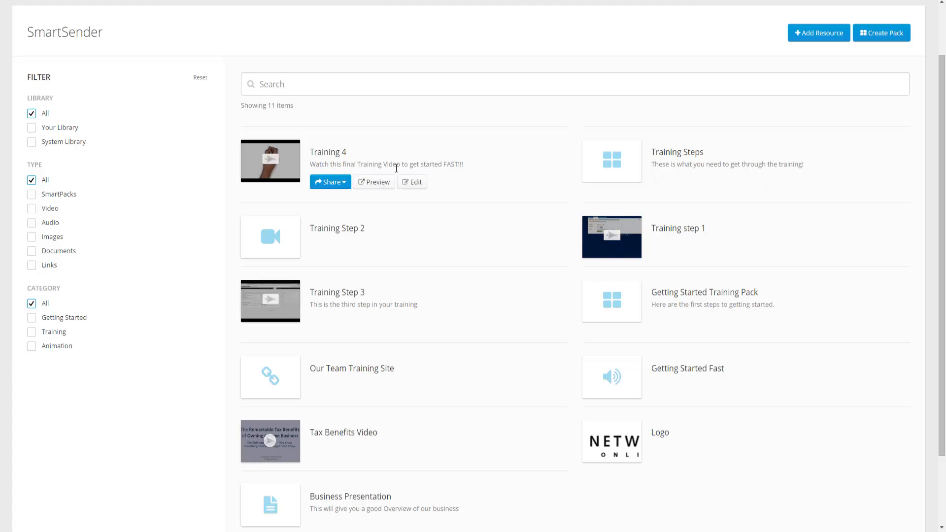
pyautogui.click(384, 184)
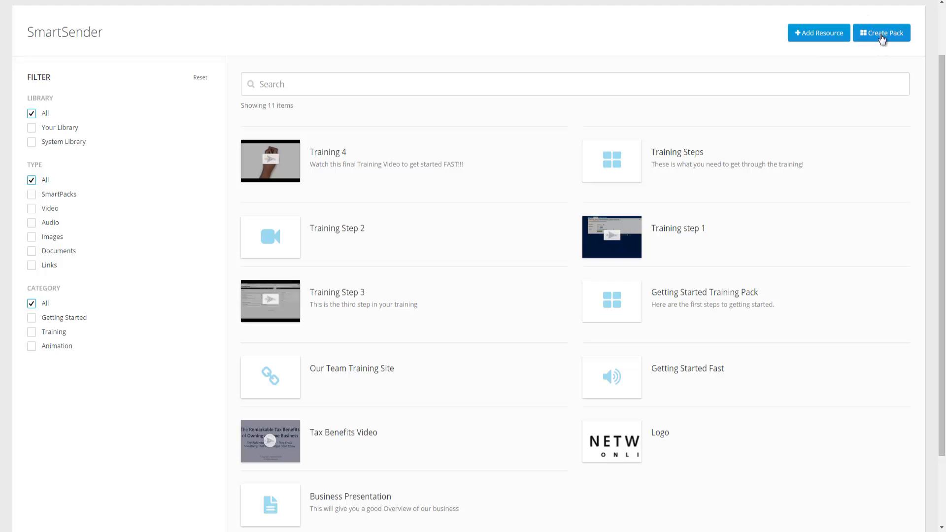
# Step: Start a new SmartPack titled "Training Series" with the description "Follow the 4 steps to get up and running FAST!!!"
pyautogui.click(883, 34)
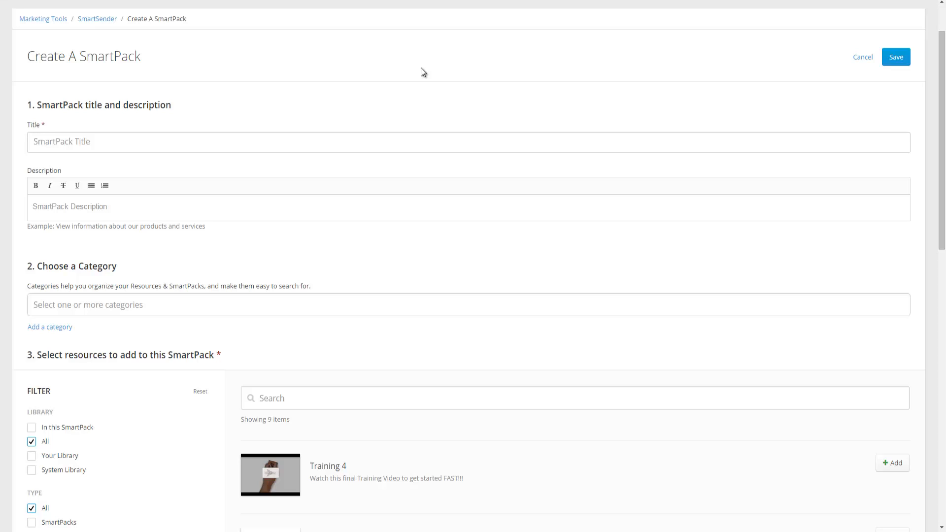
pyautogui.click(78, 144)
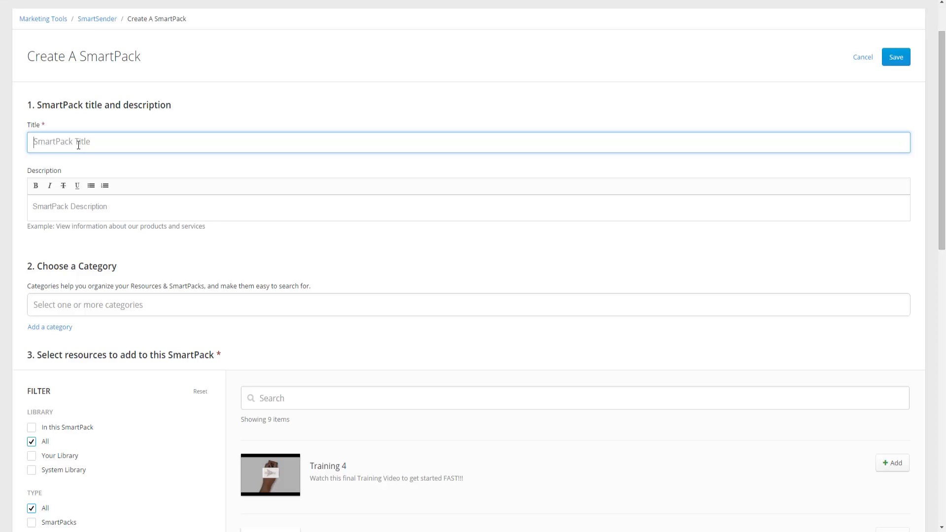
pyautogui.write('Training Series')
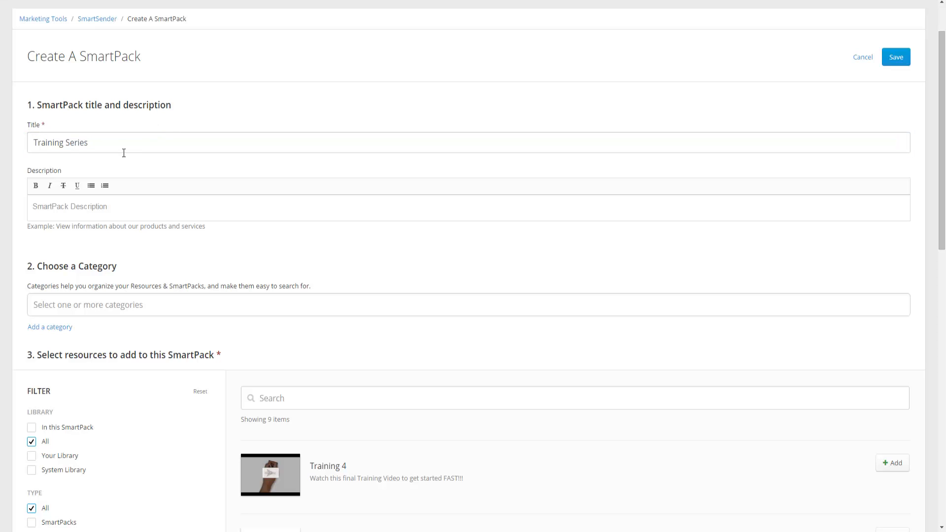
pyautogui.click(69, 210)
pyautogui.write('Follow the 4 steps to get up and running FAST!!!')
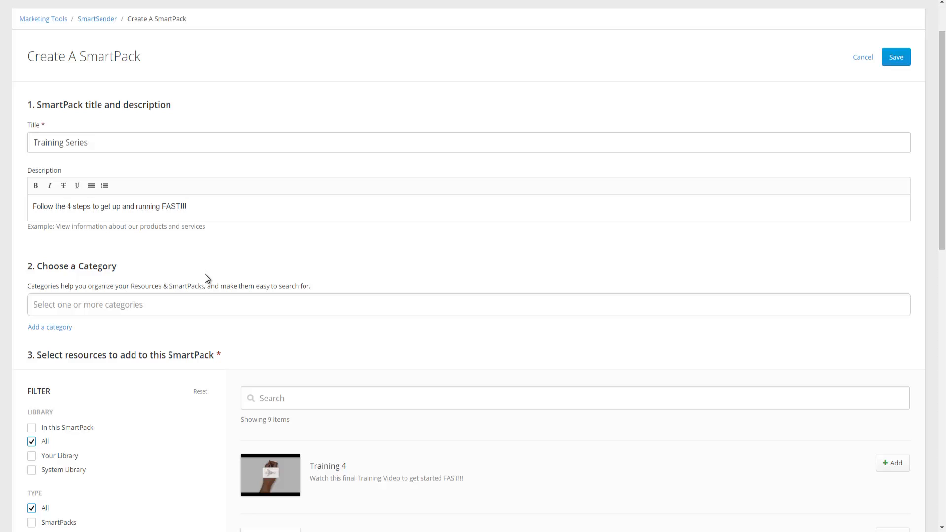
# Step: Assign the Training category to the new SmartPack
pyautogui.scroll(-3, 205, 274)
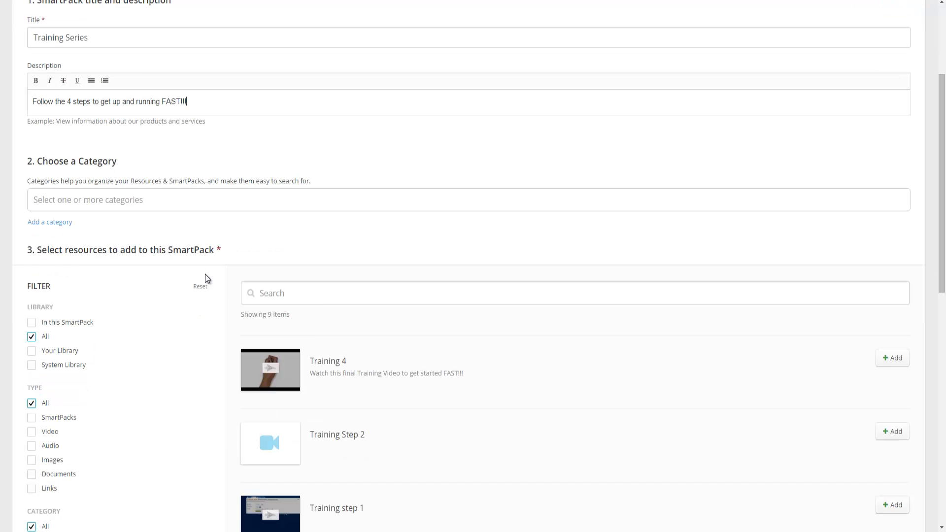
pyautogui.click(97, 149)
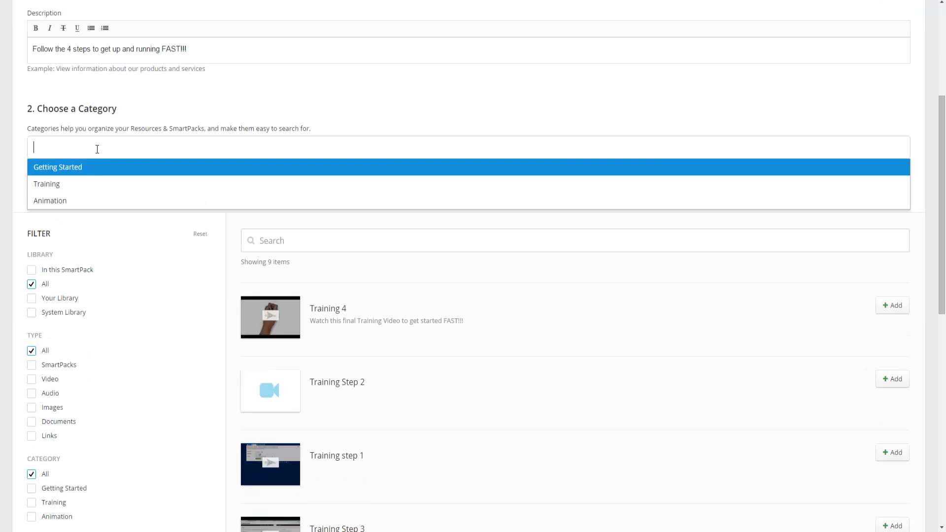
pyautogui.click(82, 188)
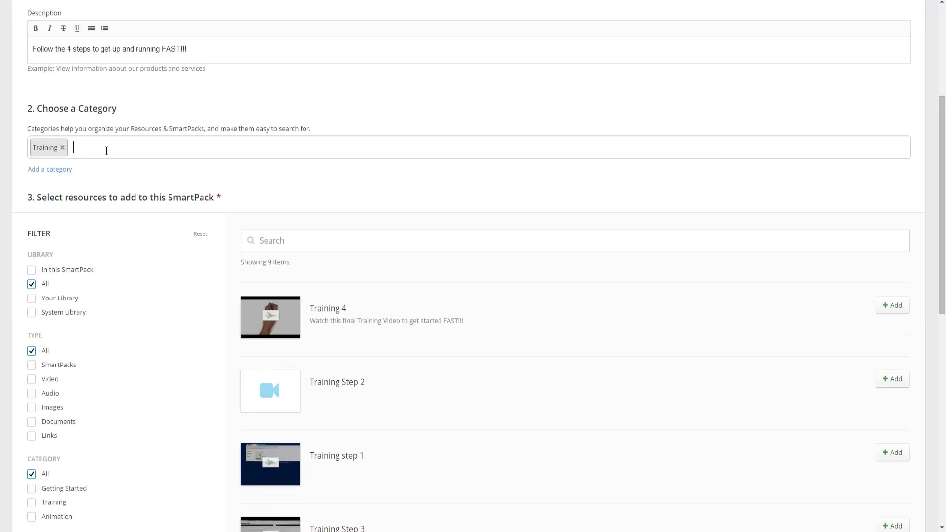
# Step: Add the Getting Started category to the SmartPack and filter the available resources by the Training category
pyautogui.click(105, 150)
pyautogui.click(94, 170)
pyautogui.scroll(-3, 82, 176)
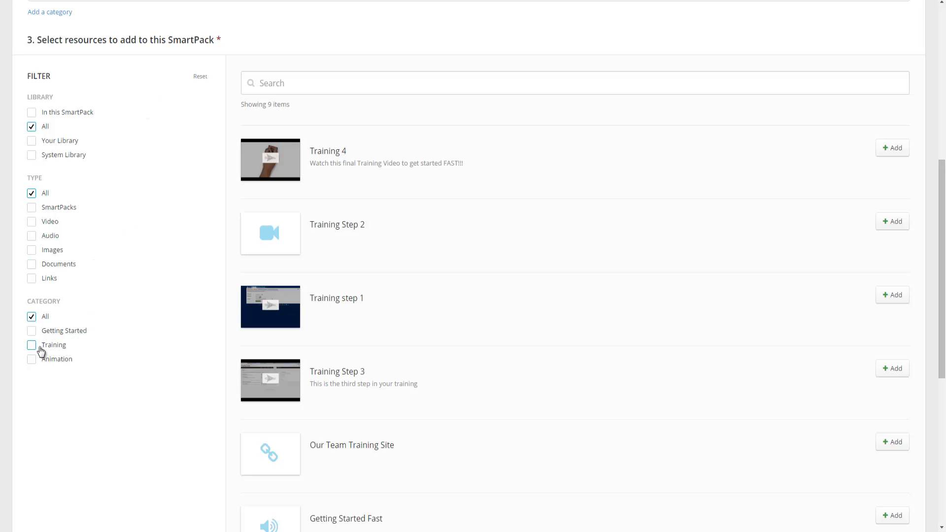
pyautogui.click(31, 348)
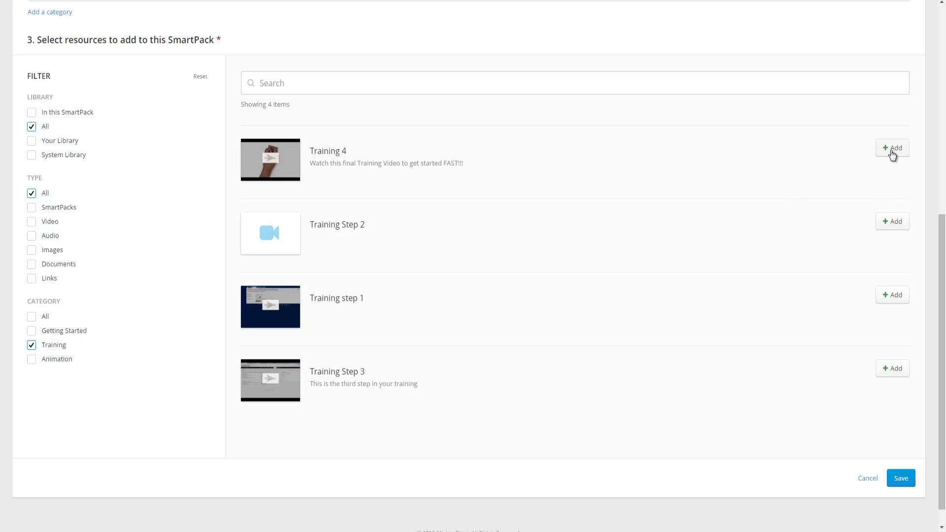
# Step: Add Training 4, Training Step 2, Training step 1 and Training Step 3 to the SmartPack and save it
pyautogui.click(892, 155)
pyautogui.click(893, 225)
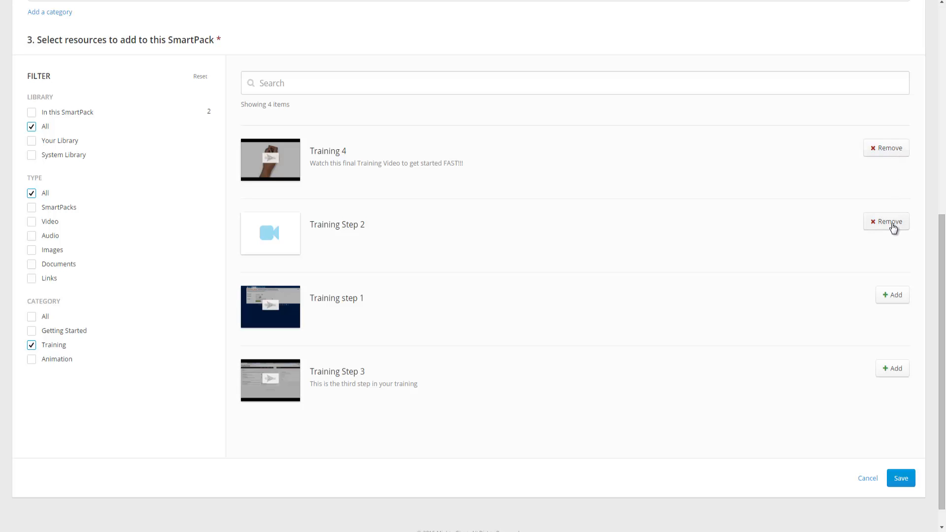
pyautogui.click(893, 298)
pyautogui.click(894, 371)
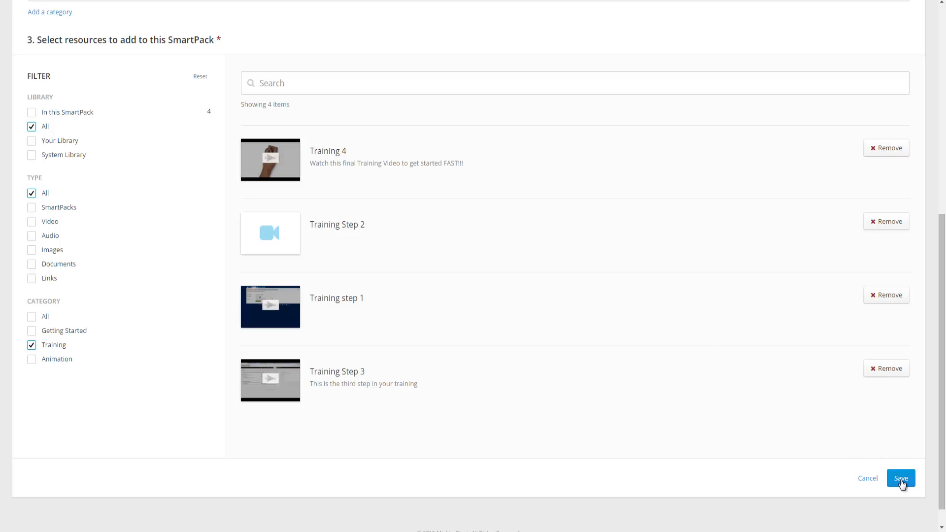
pyautogui.click(901, 479)
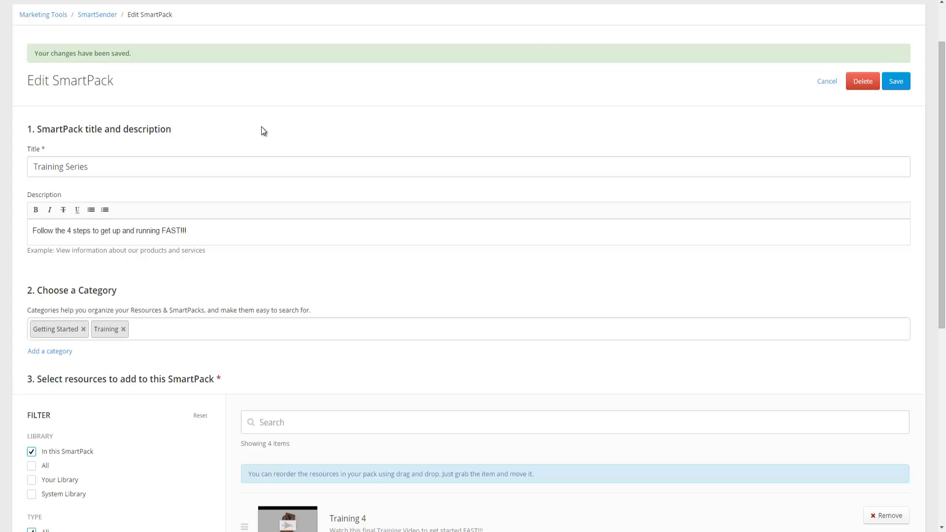
# Step: Reorder the SmartPack's resources as Training step 1, Training Step 2, Training Step 3 and Training 4, and save the order
pyautogui.scroll(-5, 261, 126)
pyautogui.scroll(-1, 263, 127)
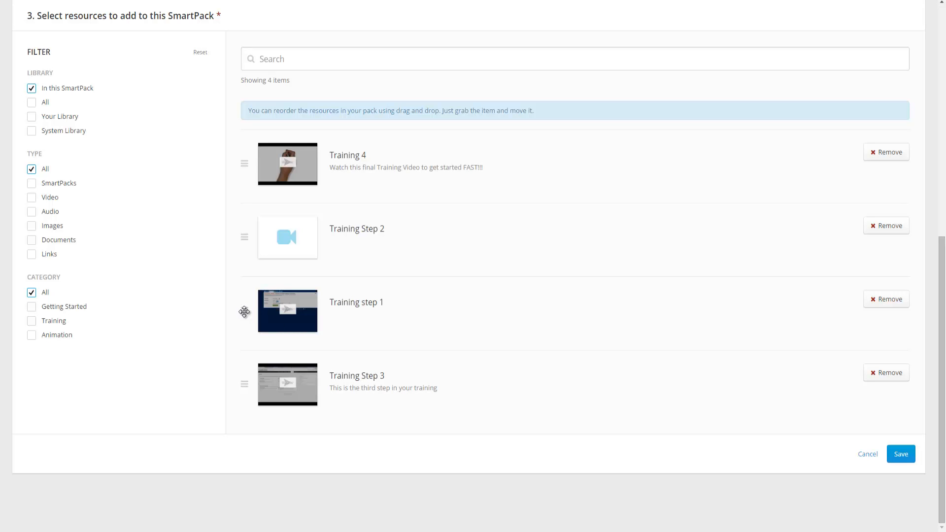
pyautogui.moveTo(249, 300); pyautogui.dragTo(242, 143)
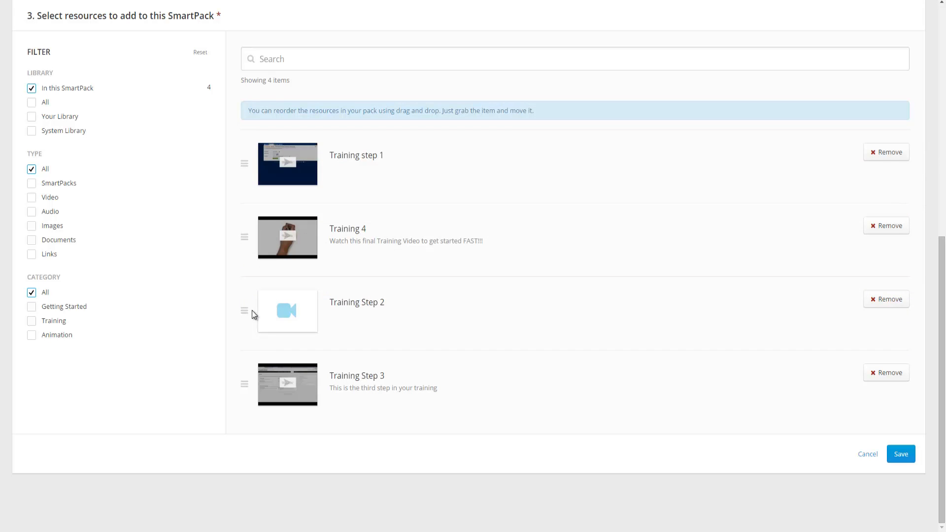
pyautogui.moveTo(245, 311); pyautogui.dragTo(238, 211)
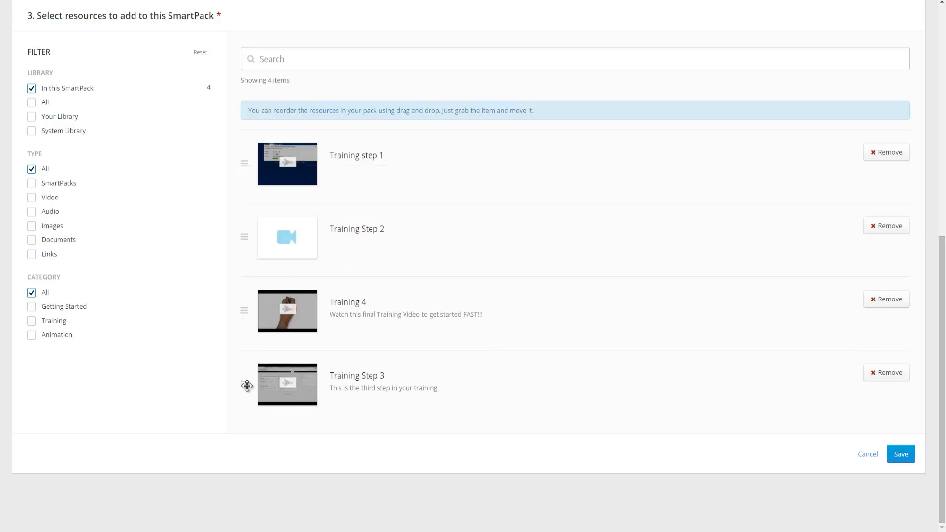
pyautogui.moveTo(247, 385); pyautogui.dragTo(244, 292)
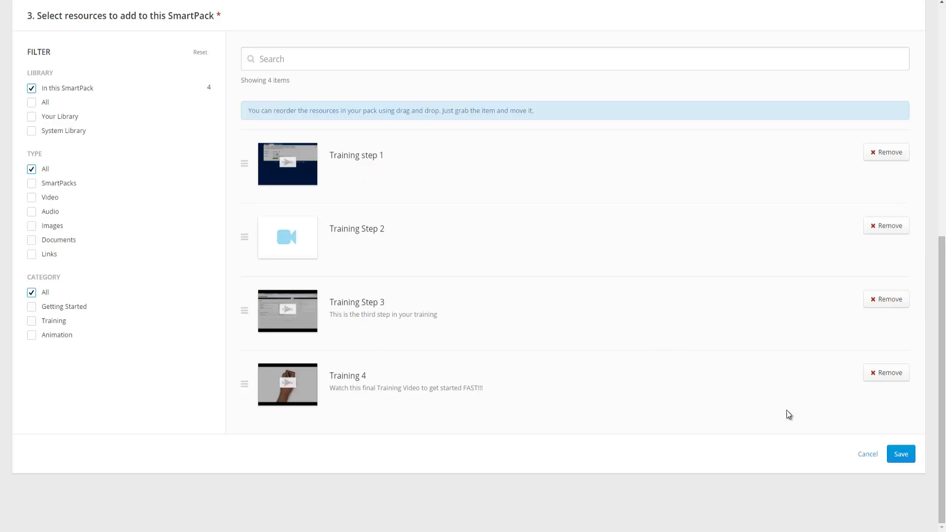
pyautogui.click(904, 456)
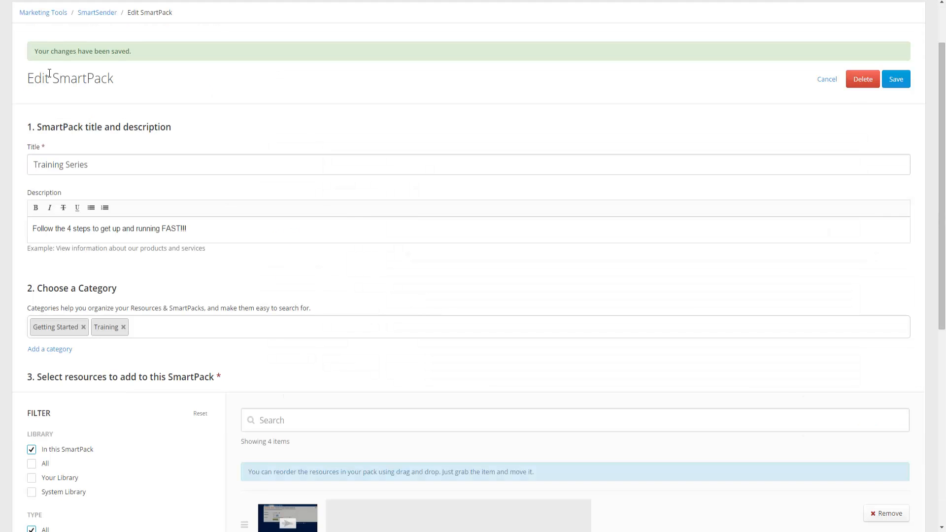
pyautogui.scroll(-7, 312, 81)
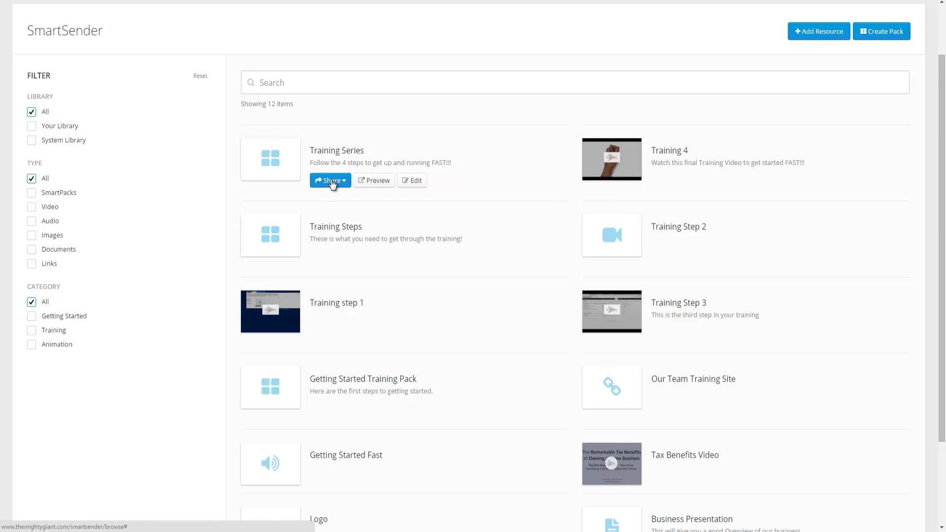
# Step: Check the sharing options of the Training Series SmartPack and preview its page through all the training steps
pyautogui.click(330, 182)
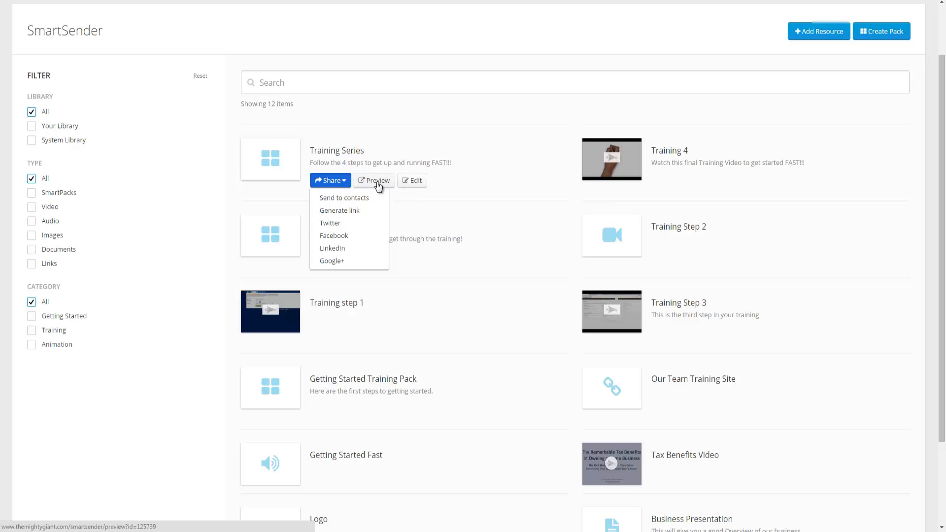
pyautogui.click(378, 184)
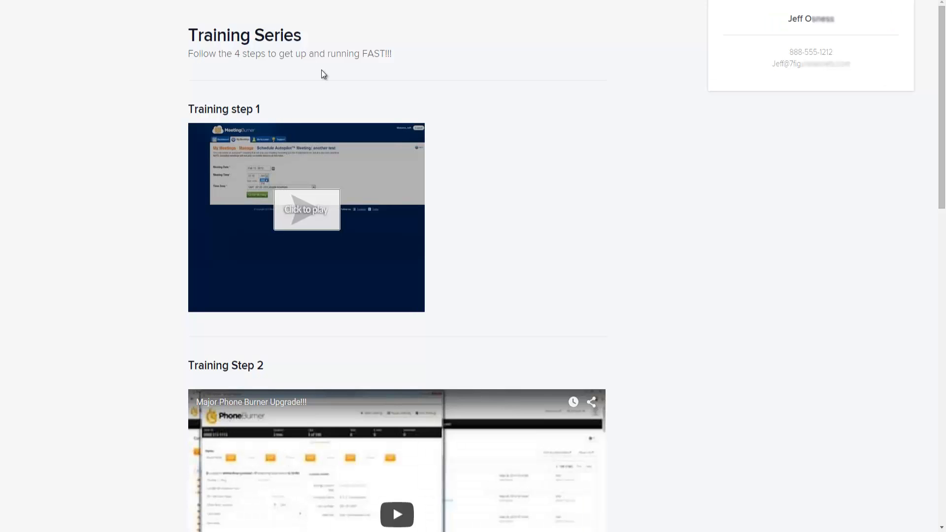
pyautogui.scroll(-1, 481, 116)
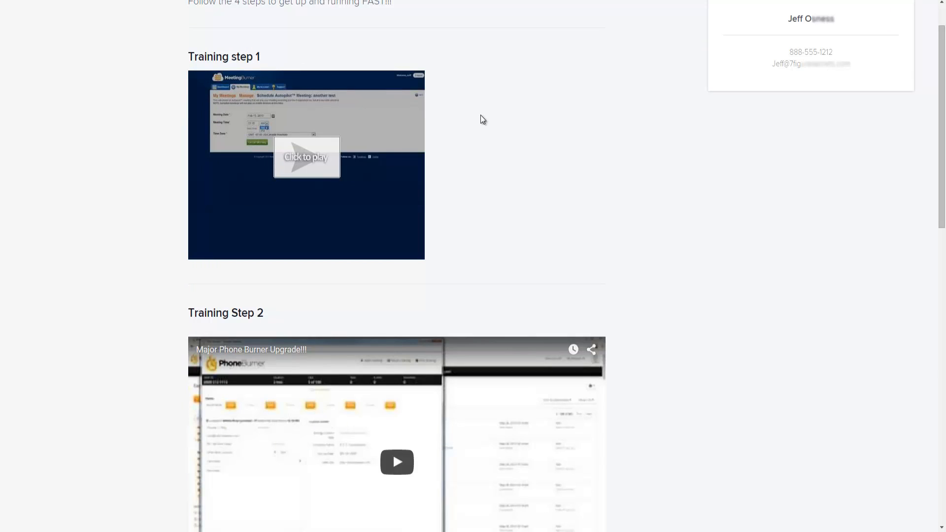
pyautogui.scroll(-15, 481, 118)
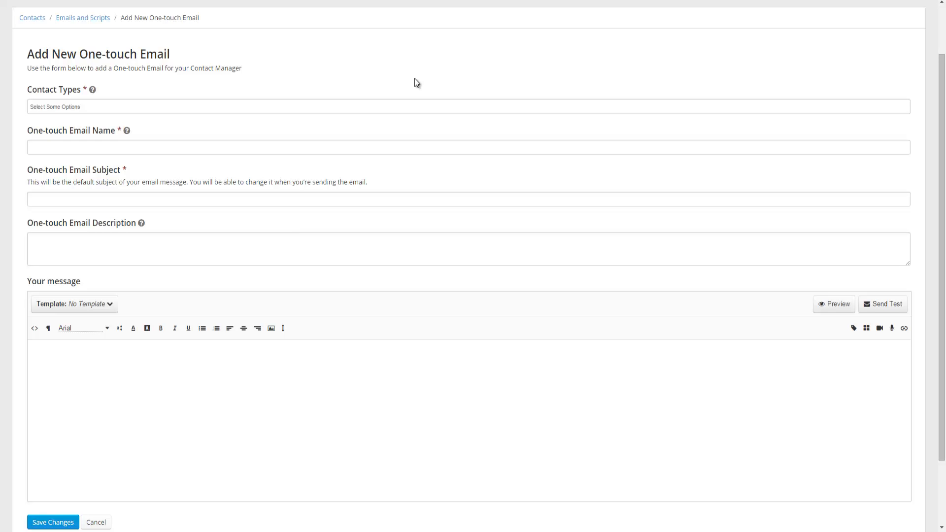
# Step: Set the new one-touch email's contact type to All Categories, its name to "Training Steps 1-4" and its subject to "Getting Started Training"
pyautogui.click(99, 109)
pyautogui.click(84, 122)
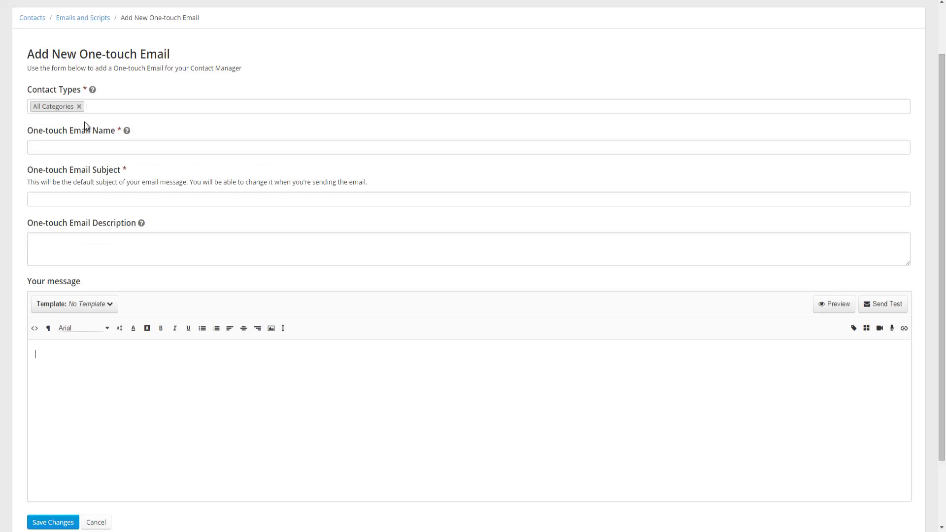
pyautogui.click(78, 148)
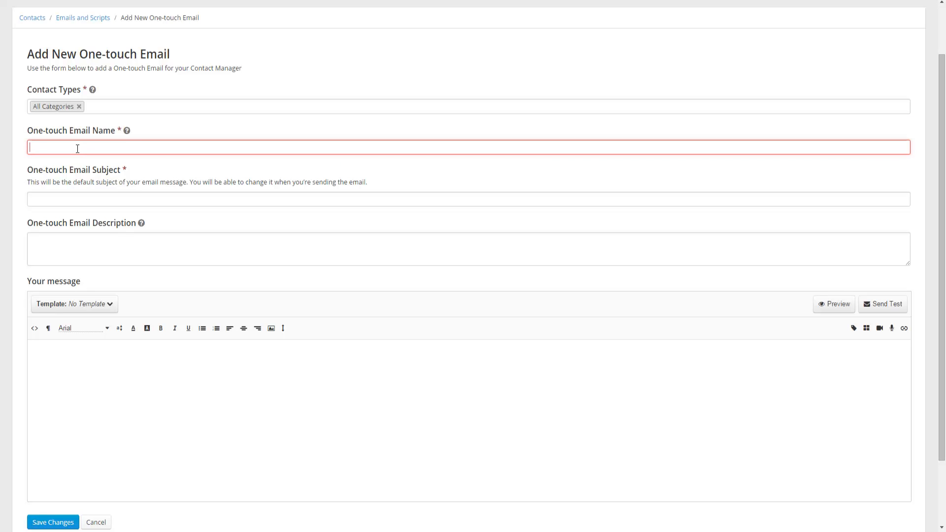
pyautogui.write('Training Steps 1-4')
pyautogui.click(175, 197)
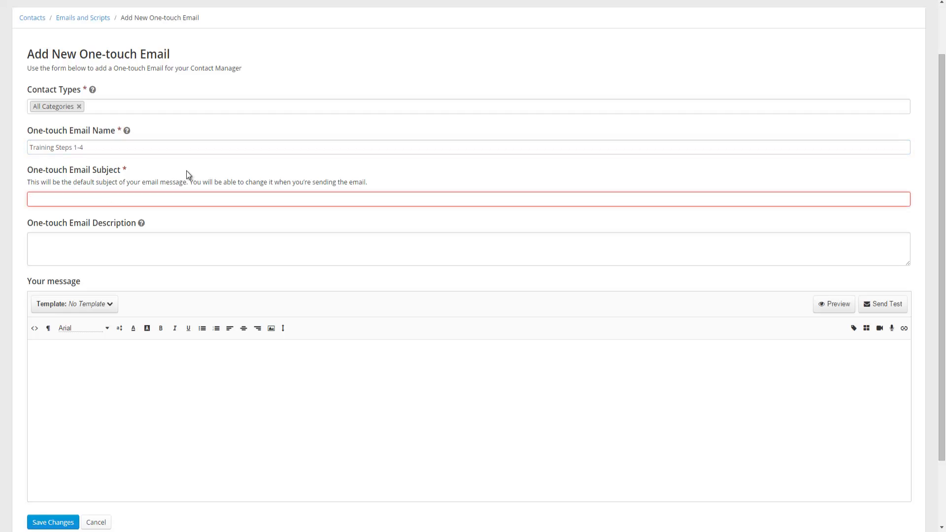
pyautogui.write('Getting Started Training')
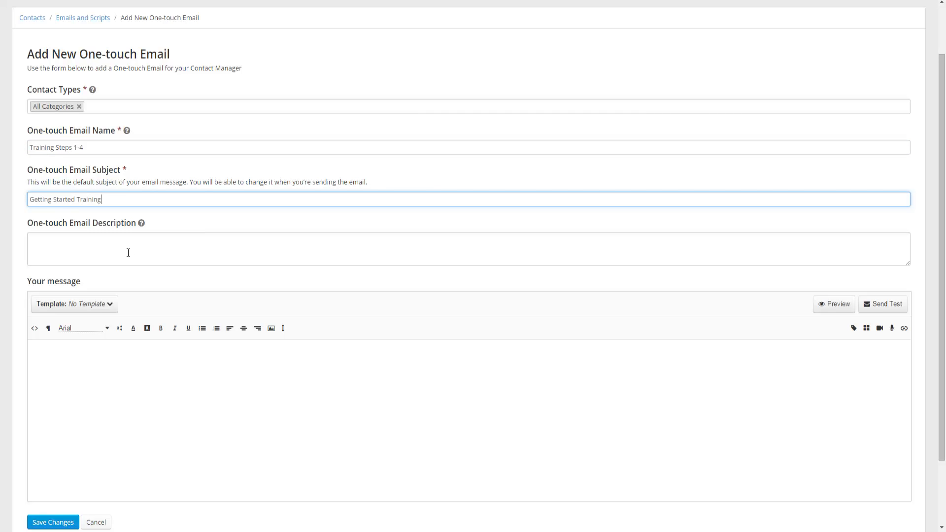
# Step: Write the greeting "Hi" with the Recipient's First Name code and a comma, followed by "Here are the first 4 training steps to get you started."
pyautogui.scroll(-2, 161, 340)
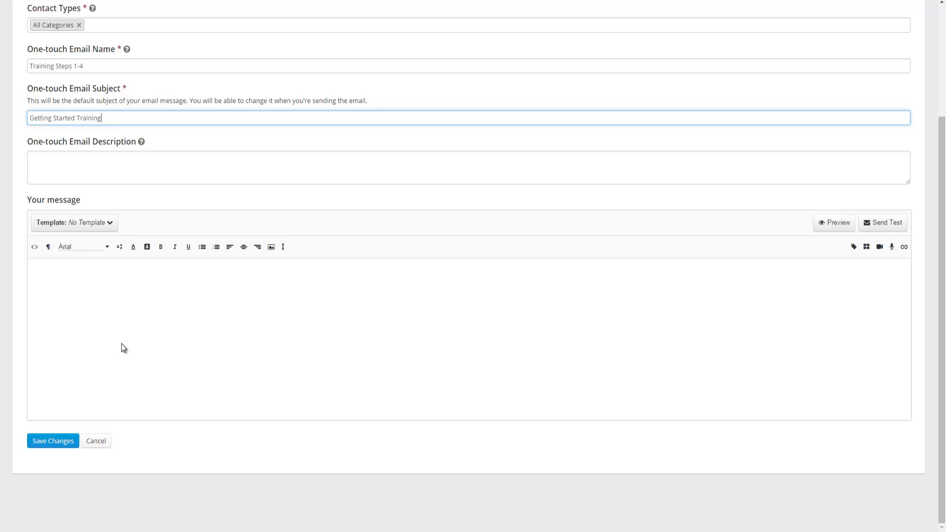
pyautogui.click(48, 277)
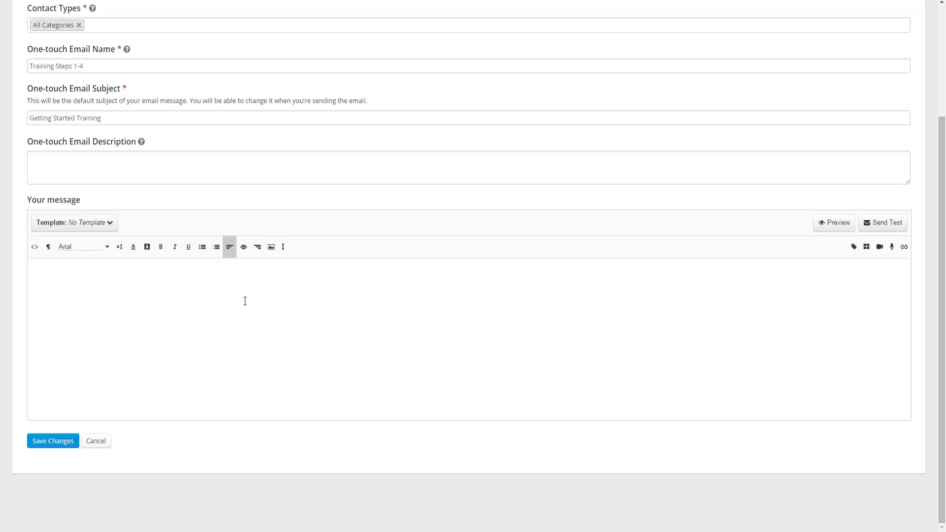
pyautogui.write('Hi')
pyautogui.click(854, 248)
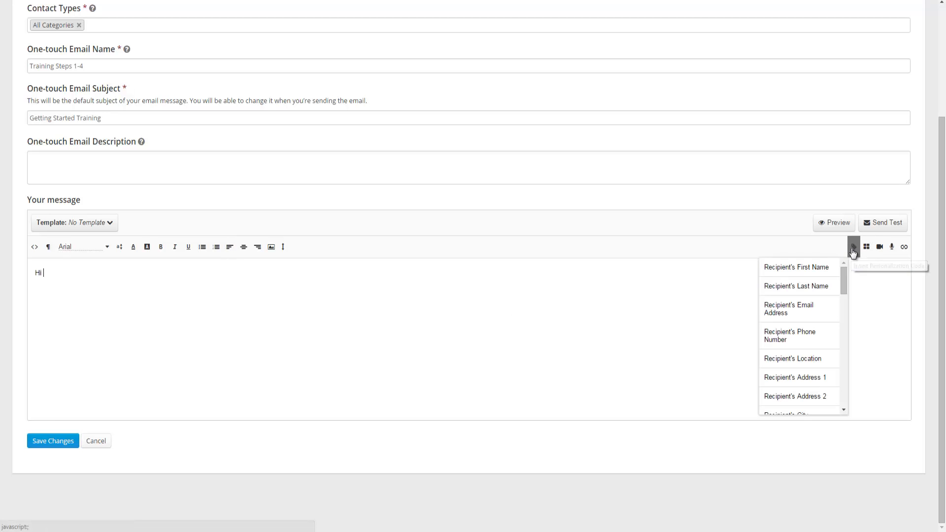
pyautogui.click(793, 269)
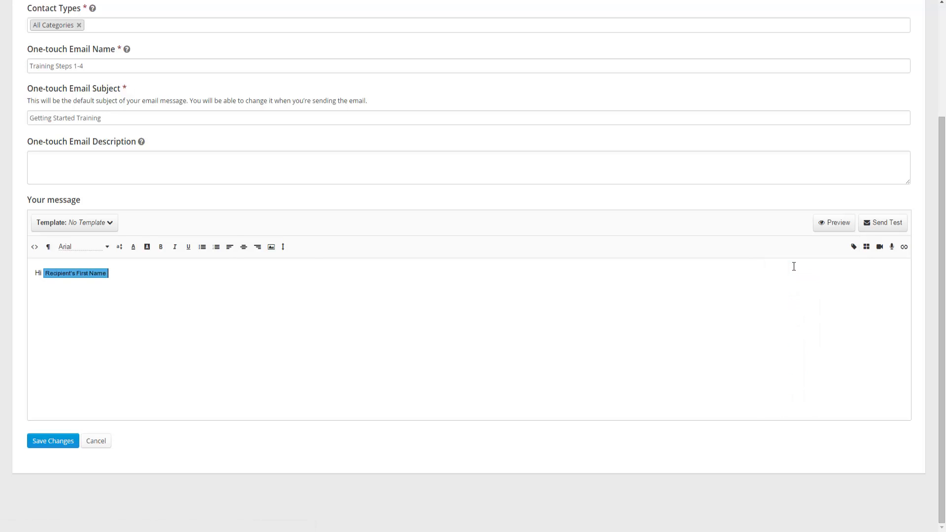
pyautogui.write(',')
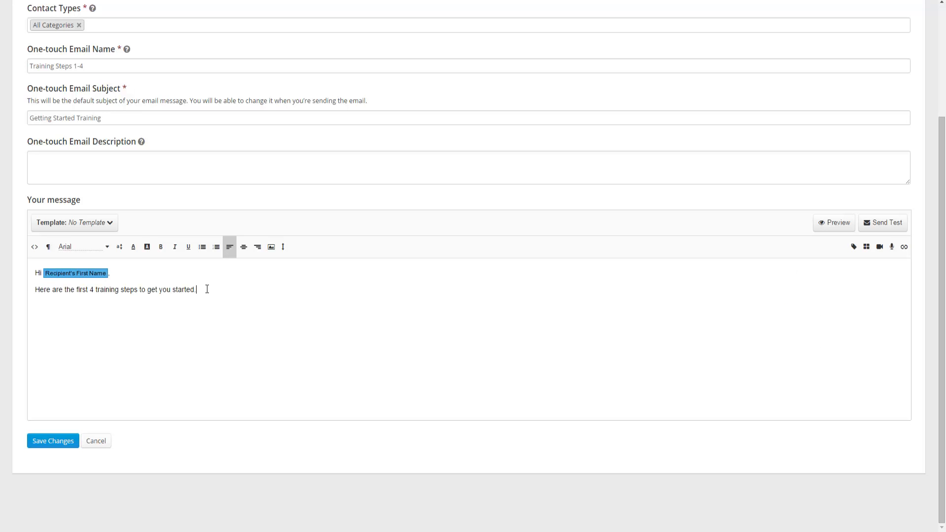
# Step: Insert the Training Series SmartPack link on a new line below the message text
pyautogui.press('Return')
pyautogui.click(867, 249)
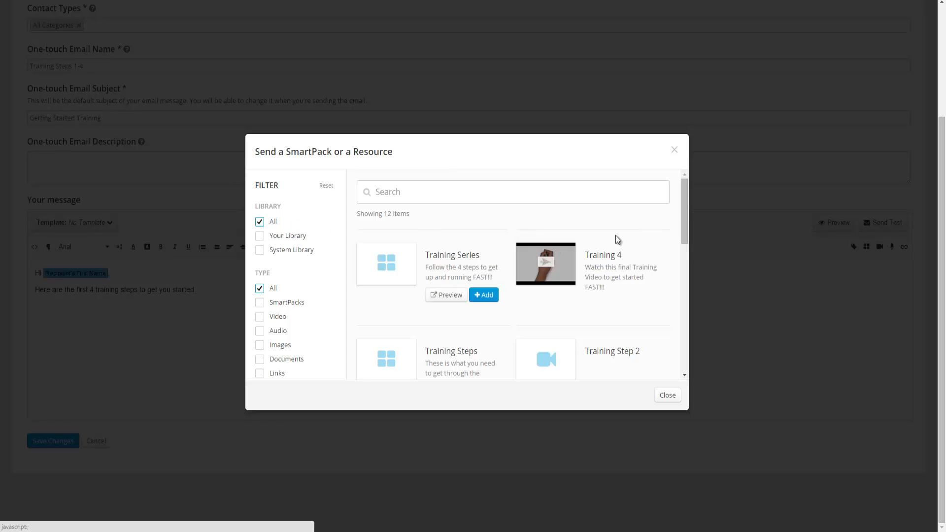
pyautogui.moveTo(684, 207); pyautogui.dragTo(681, 187)
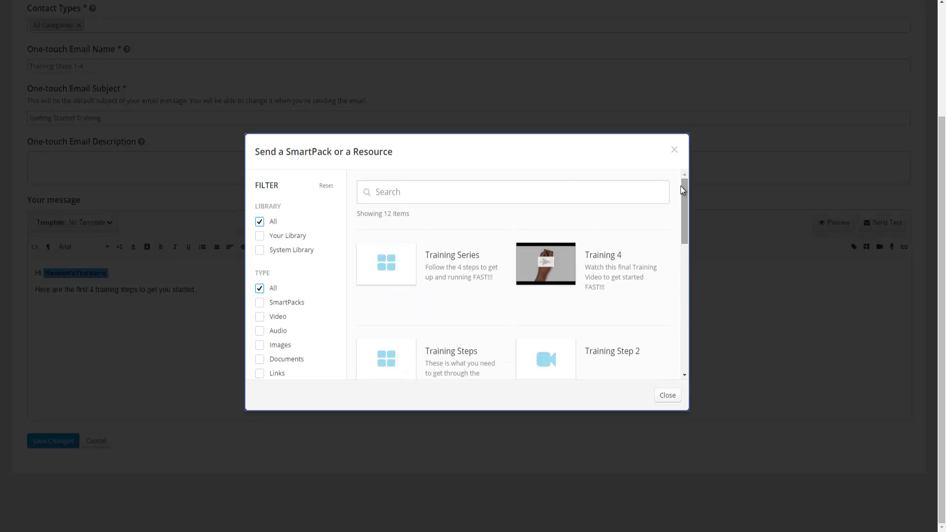
pyautogui.moveTo(458, 251)
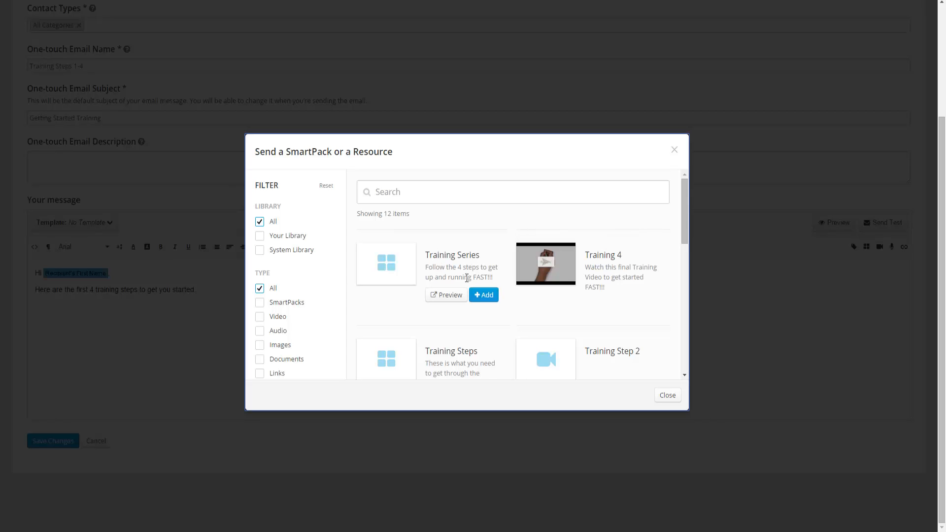
pyautogui.click(478, 296)
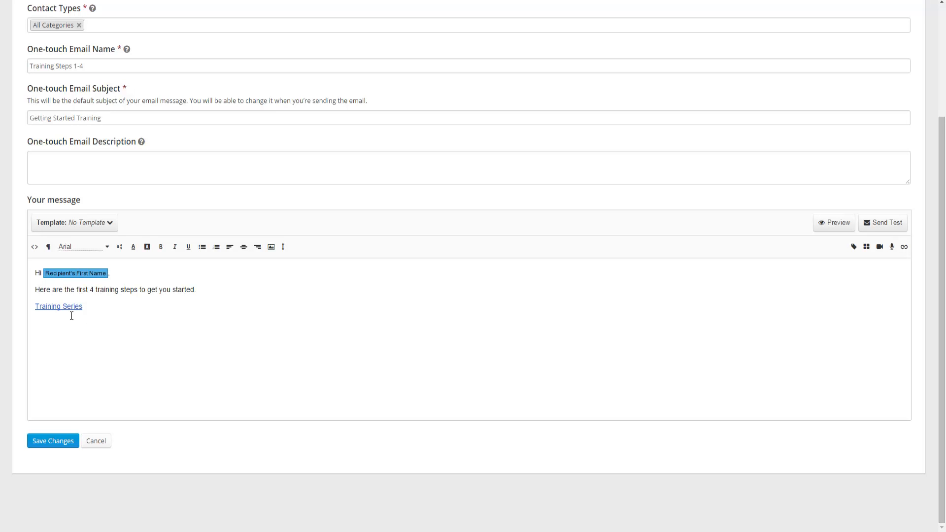
# Step: Sign the email below the Training Series link with the sender's first name, last name and phone number codes
pyautogui.click(87, 307)
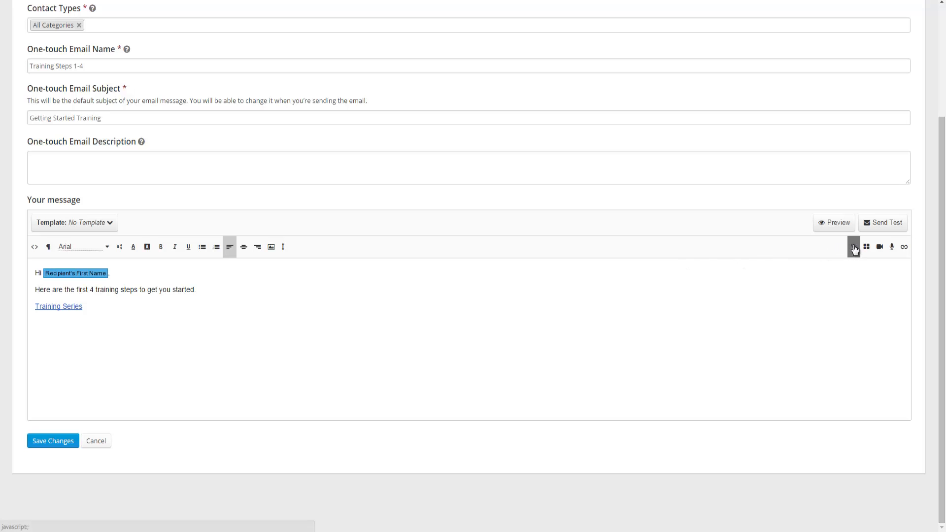
pyautogui.click(824, 305)
pyautogui.click(818, 317)
pyautogui.click(816, 355)
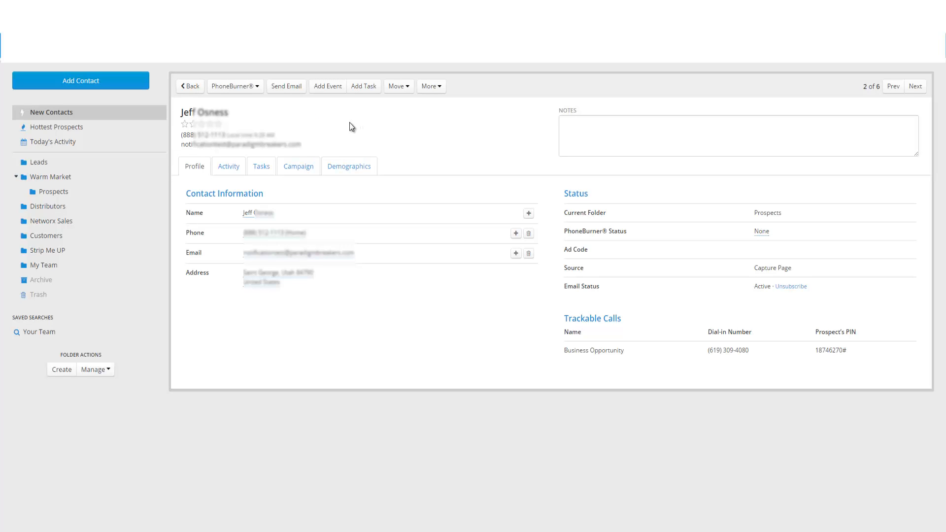
# Step: Send the open contact the pre-written "Training Steps 1-4" email
pyautogui.click(290, 91)
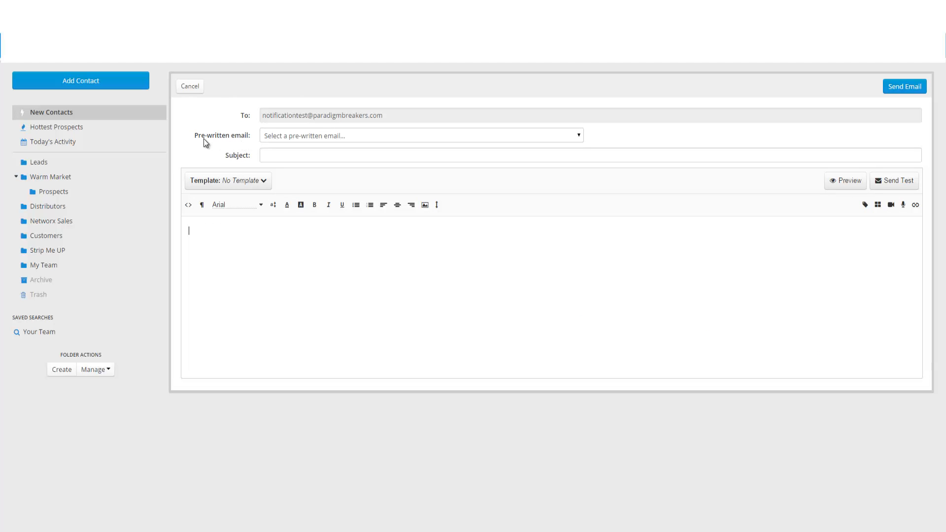
pyautogui.click(566, 136)
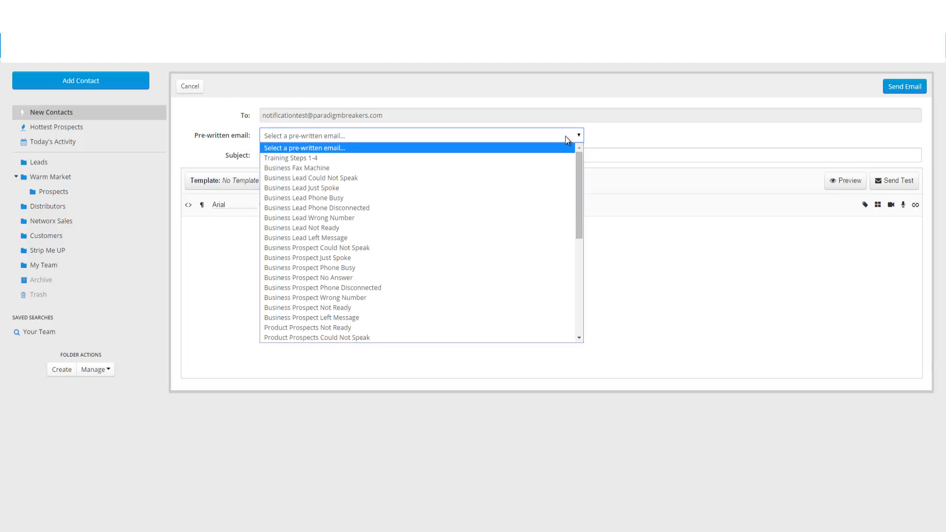
pyautogui.click(316, 158)
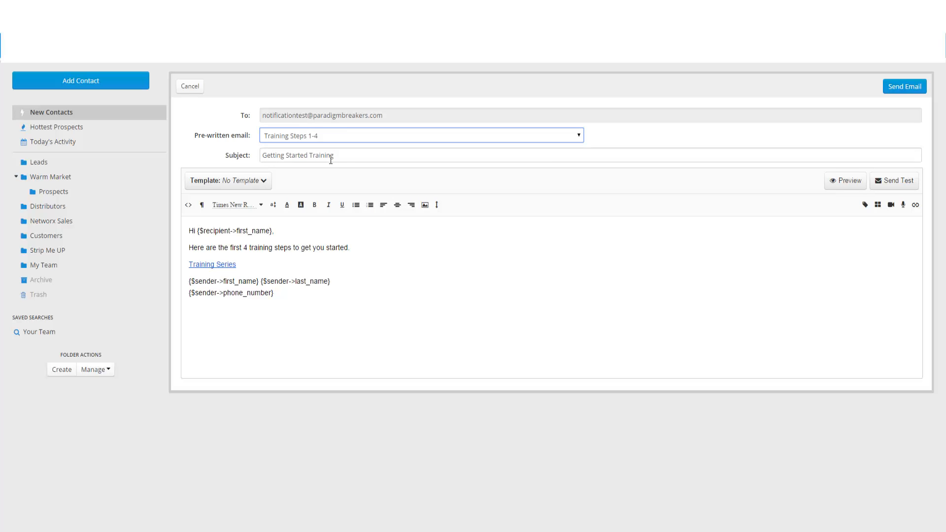
pyautogui.click(262, 261)
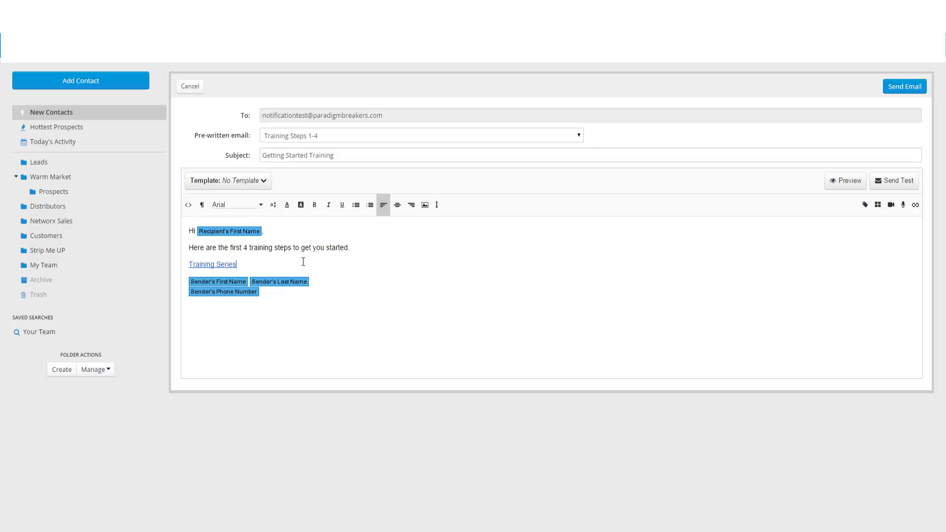
pyautogui.click(897, 88)
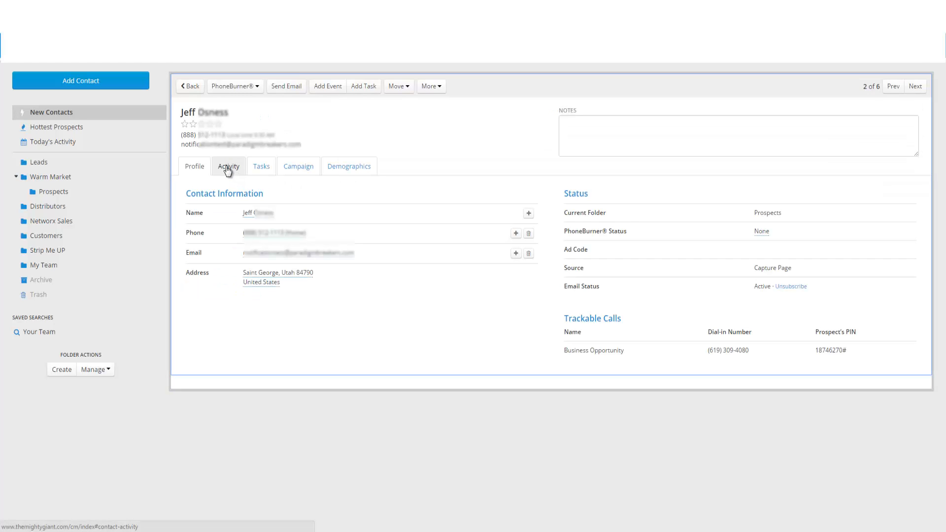
# Step: Show the open contact's activity record after sending the one-touch email
pyautogui.click(227, 168)
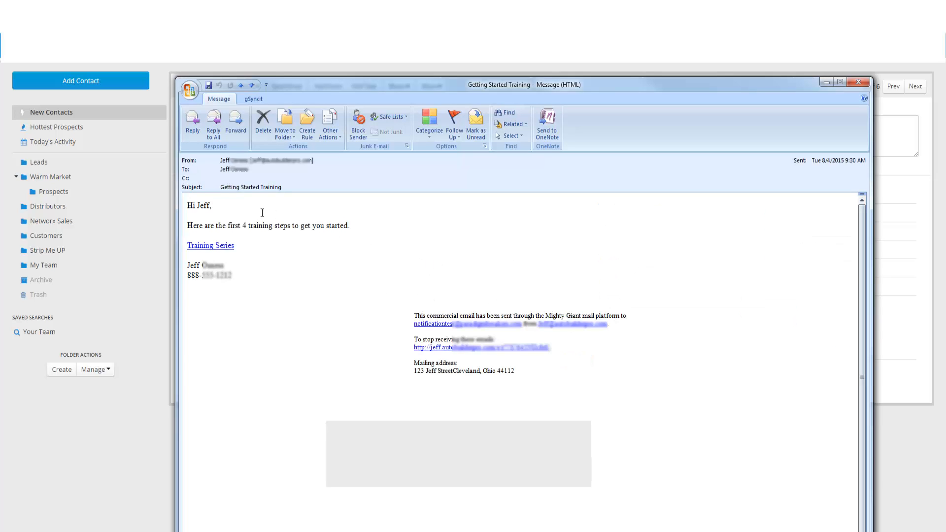
# Step: In the received "Getting Started Training" email in Outlook, check the filled-in recipient and sender names and follow the Training Series link
pyautogui.doubleClick(205, 206)
pyautogui.moveTo(229, 269); pyautogui.dragTo(184, 266)
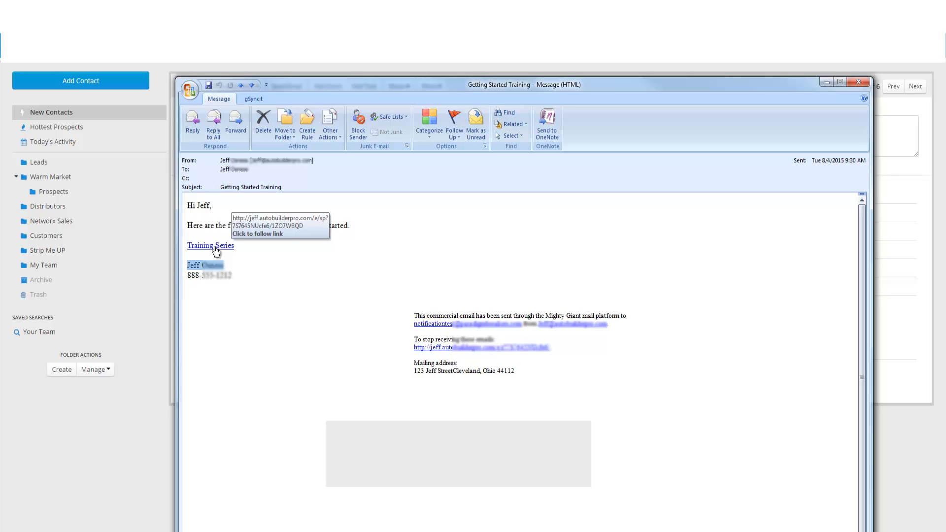
pyautogui.click(216, 250)
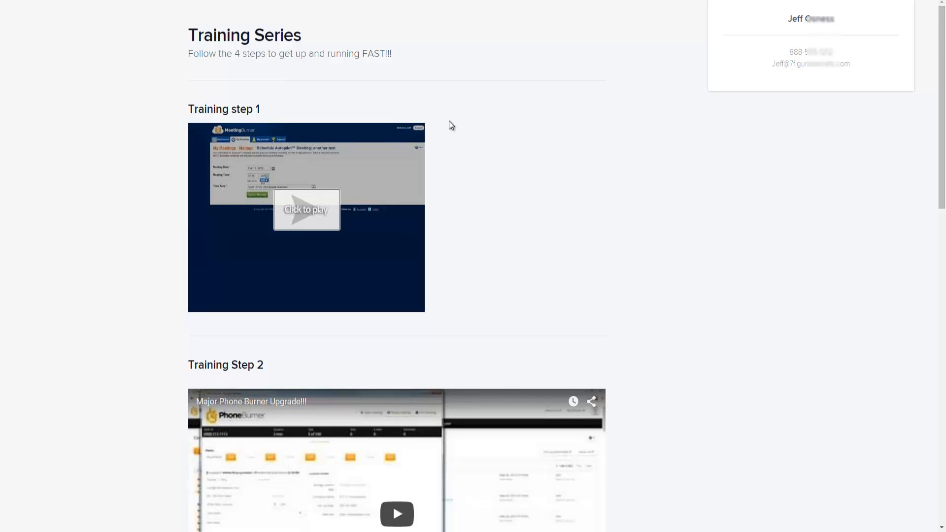
# Step: Look through the Training Series page from Training step 1 to Training 4, checking each video's title and description
pyautogui.scroll(-6, 497, 129)
pyautogui.scroll(6, 498, 129)
pyautogui.scroll(-8, 483, 212)
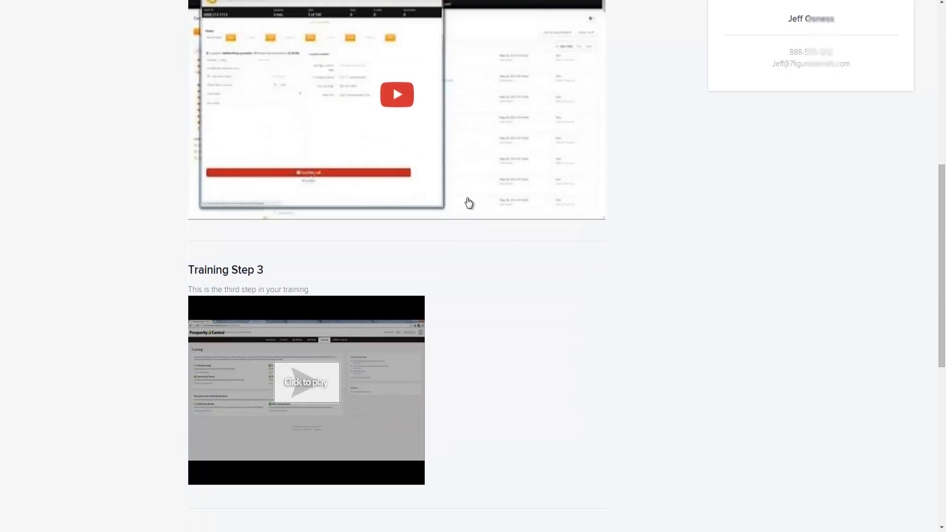
pyautogui.scroll(-5, 507, 245)
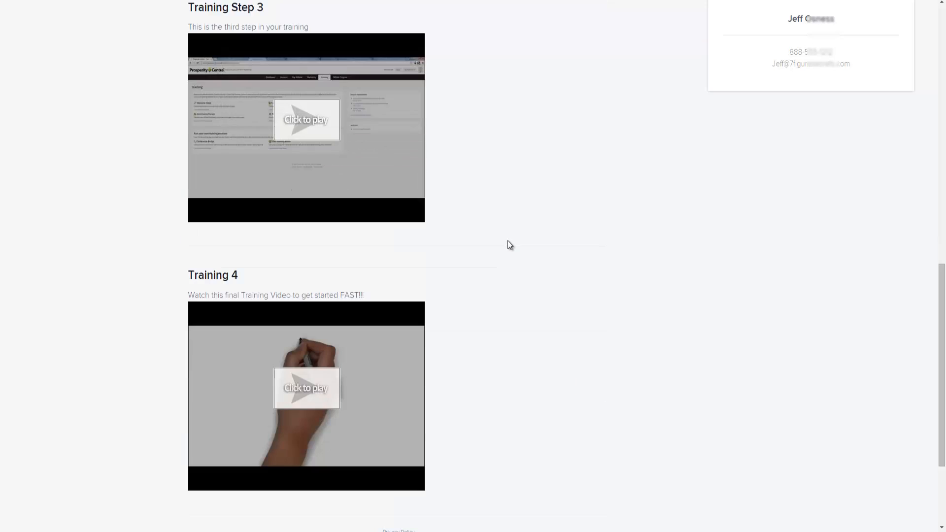
pyautogui.scroll(14, 509, 244)
pyautogui.scroll(-17, 585, 180)
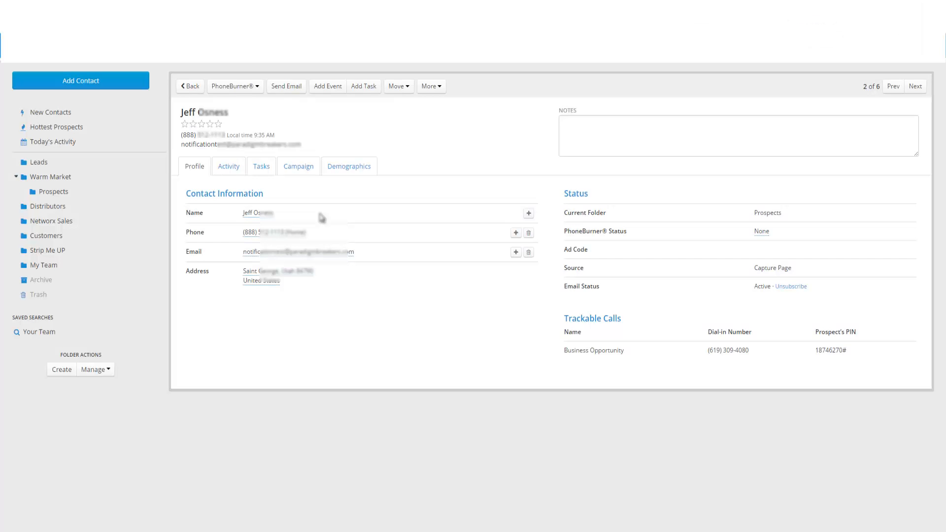
# Step: Return to the contact record and review its Activity Tracker and Video Tracker for email and video activity
pyautogui.click(229, 168)
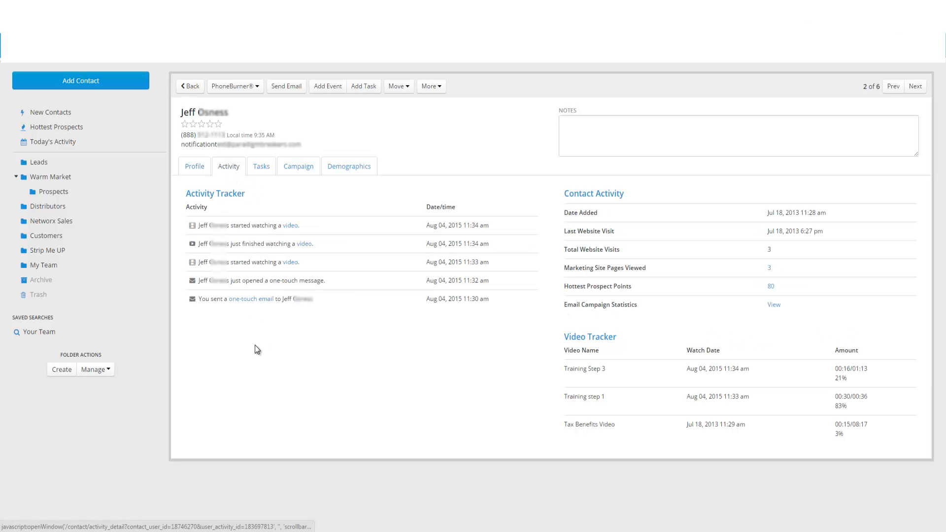